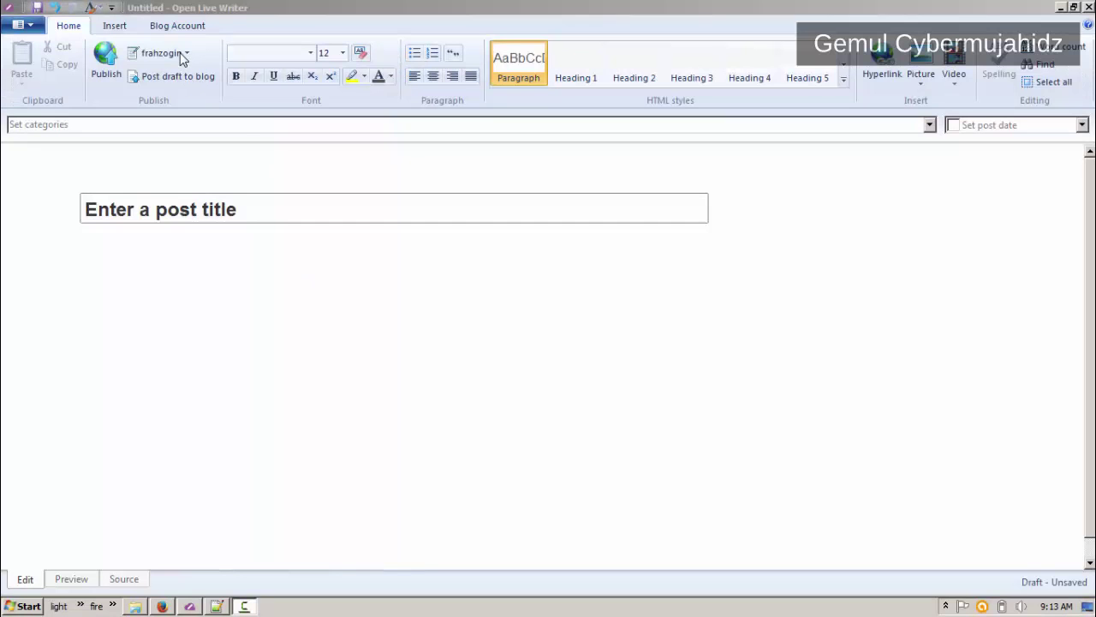
Start the add-blog-account wizard and choose Google Blogger as the blog service.
left_click(180, 55)
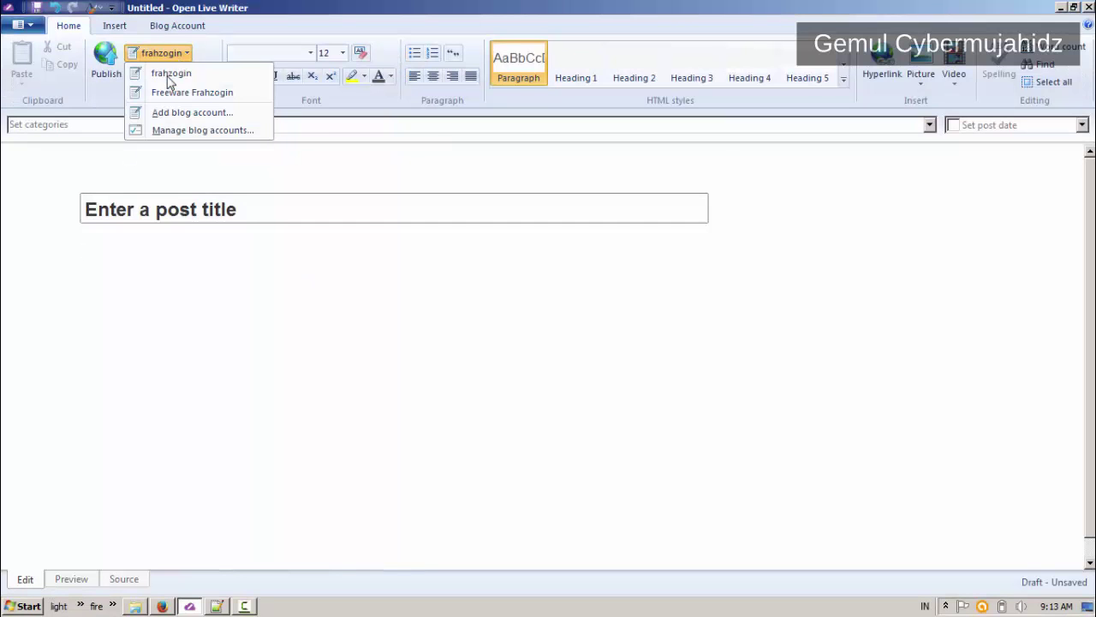
left_click(160, 112)
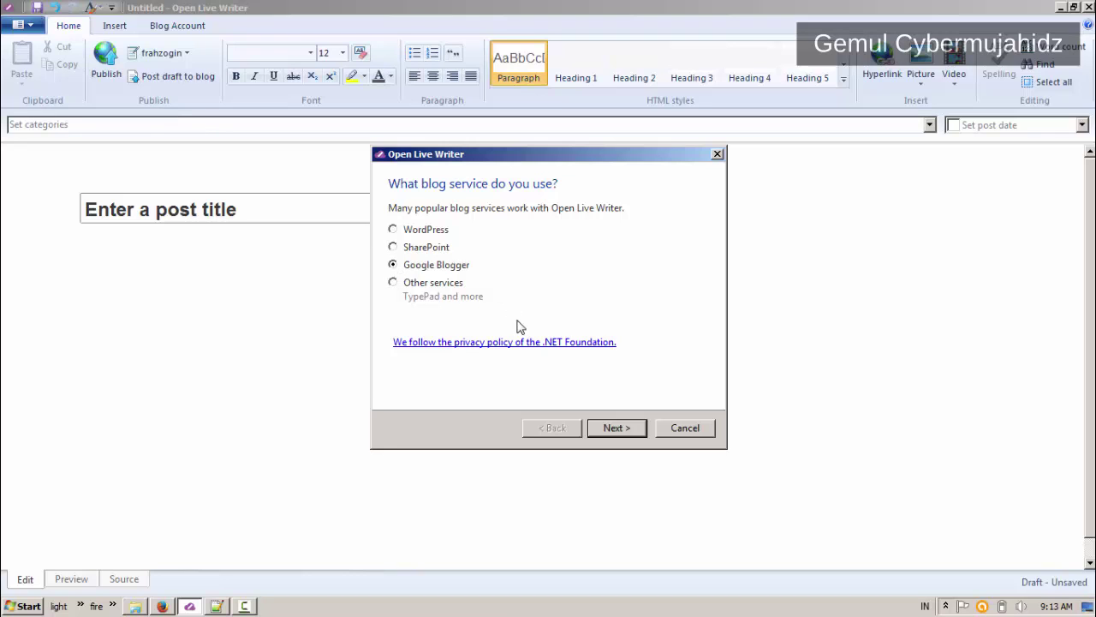
left_click(604, 427)
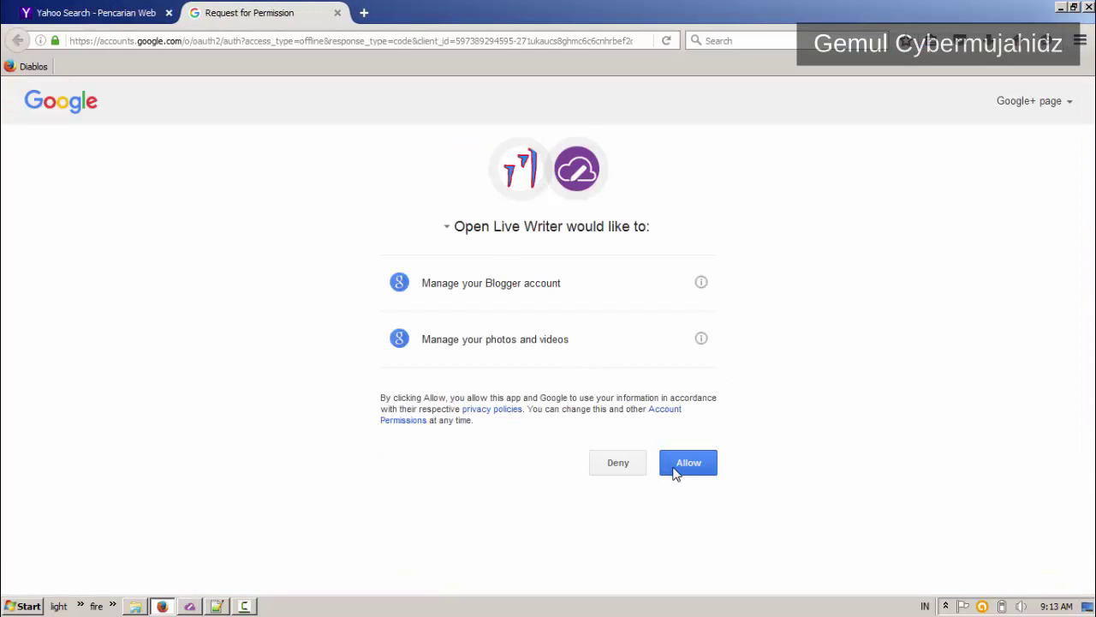
Allow Open Live Writer access to the Blogger account in Firefox and close the verification tab.
left_click(673, 464)
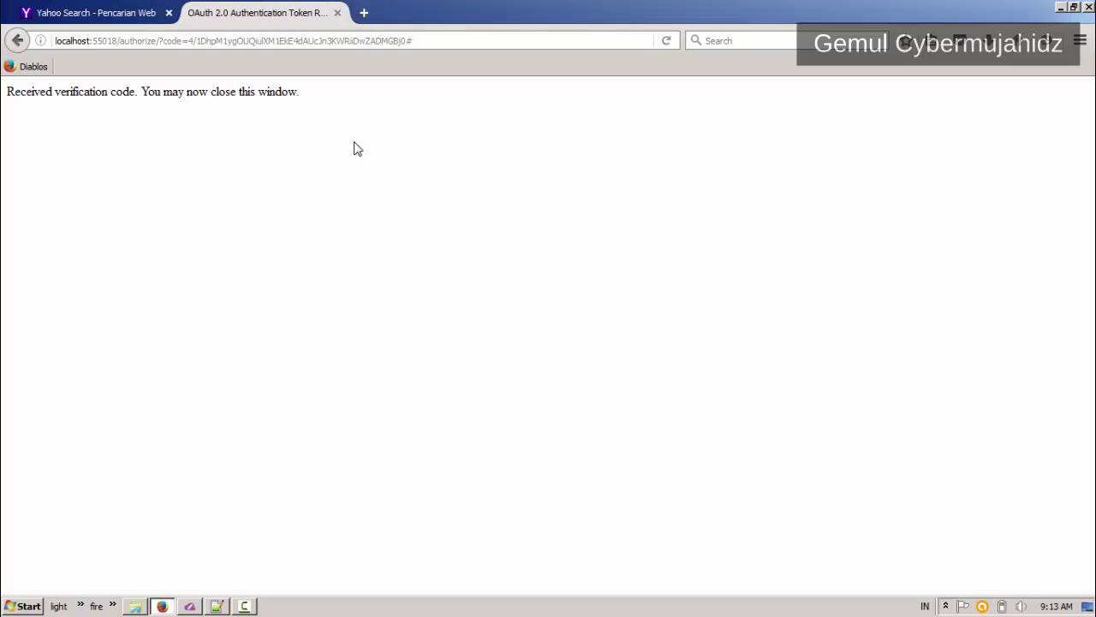
left_click(338, 13)
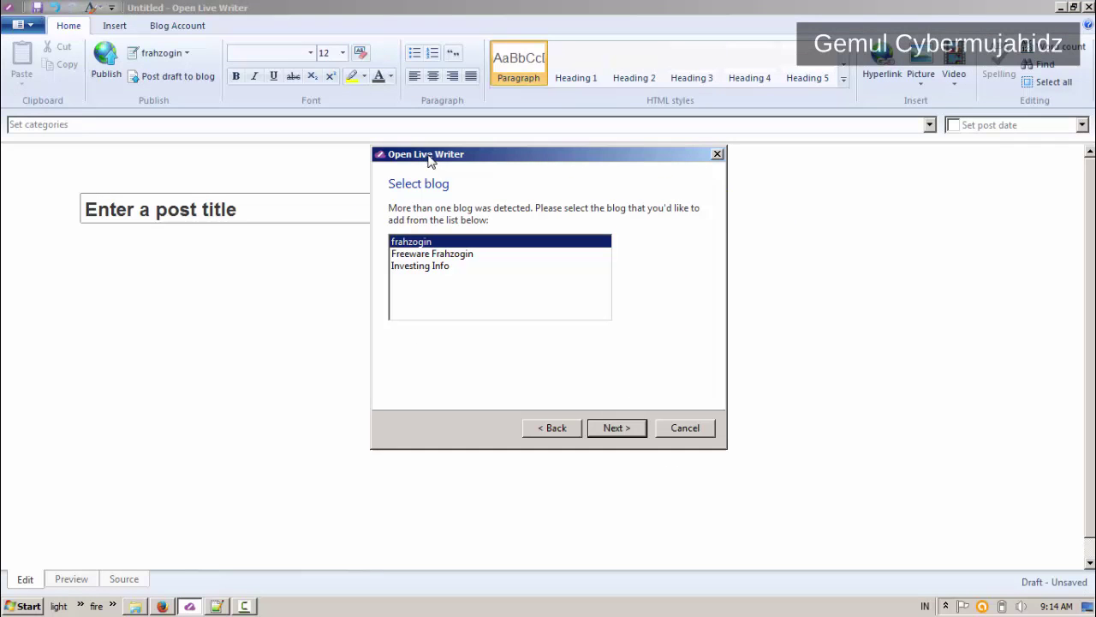
Add the Investing Info blog, download its theme and keep 'Investing Info' as nickname.
left_click(417, 267)
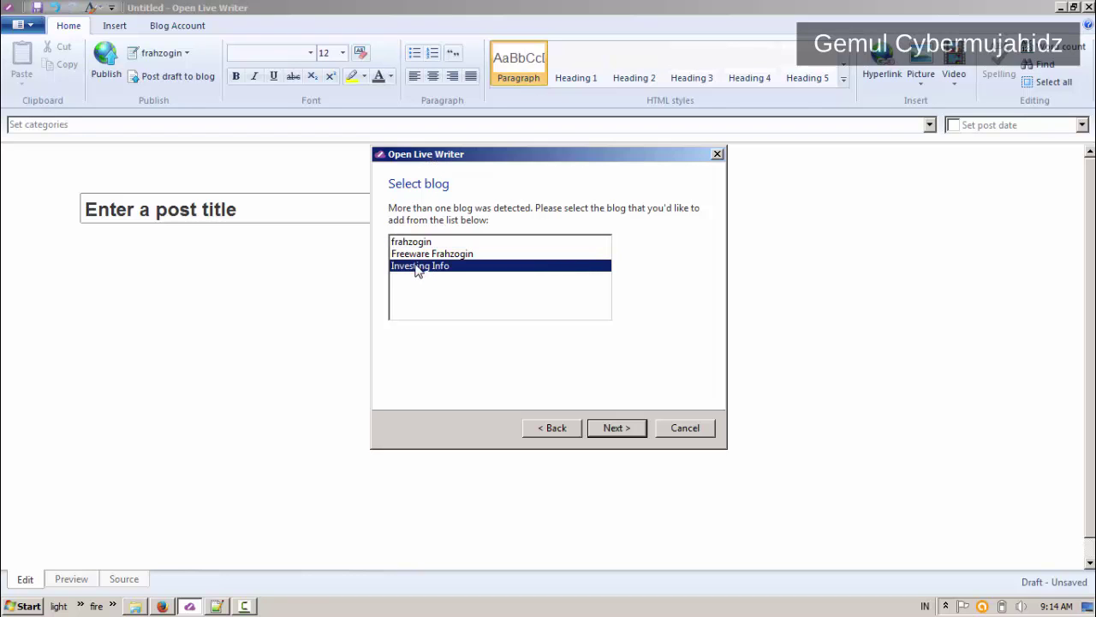
left_click(616, 428)
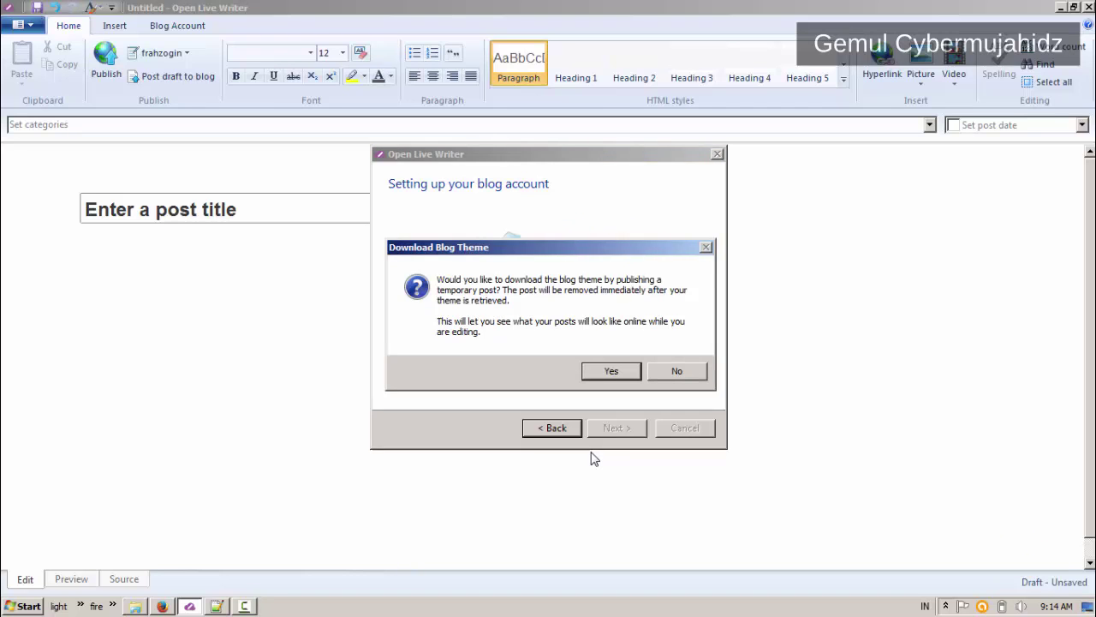
left_click(598, 375)
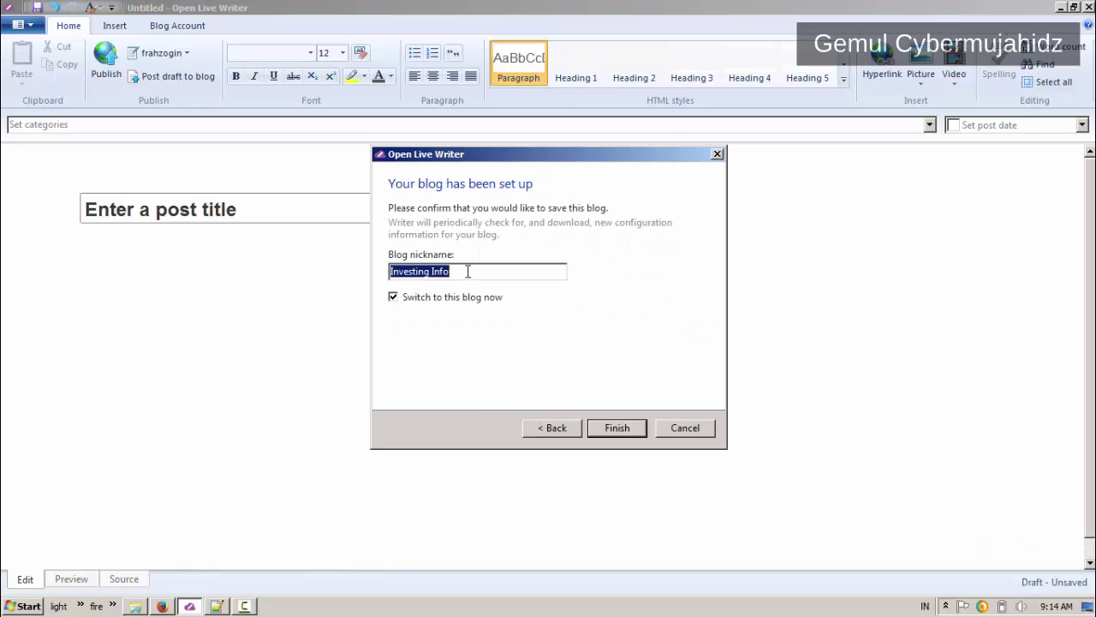
left_click(468, 272)
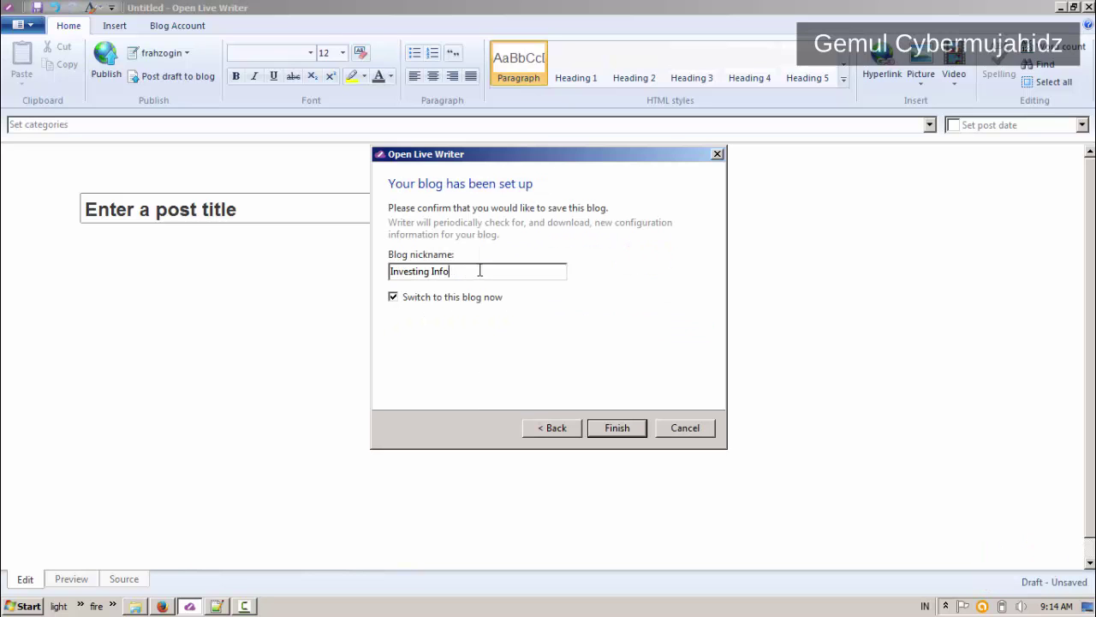
left_click(607, 435)
Title the post 'this is a testing post' and move into the body to write.
left_click(238, 206)
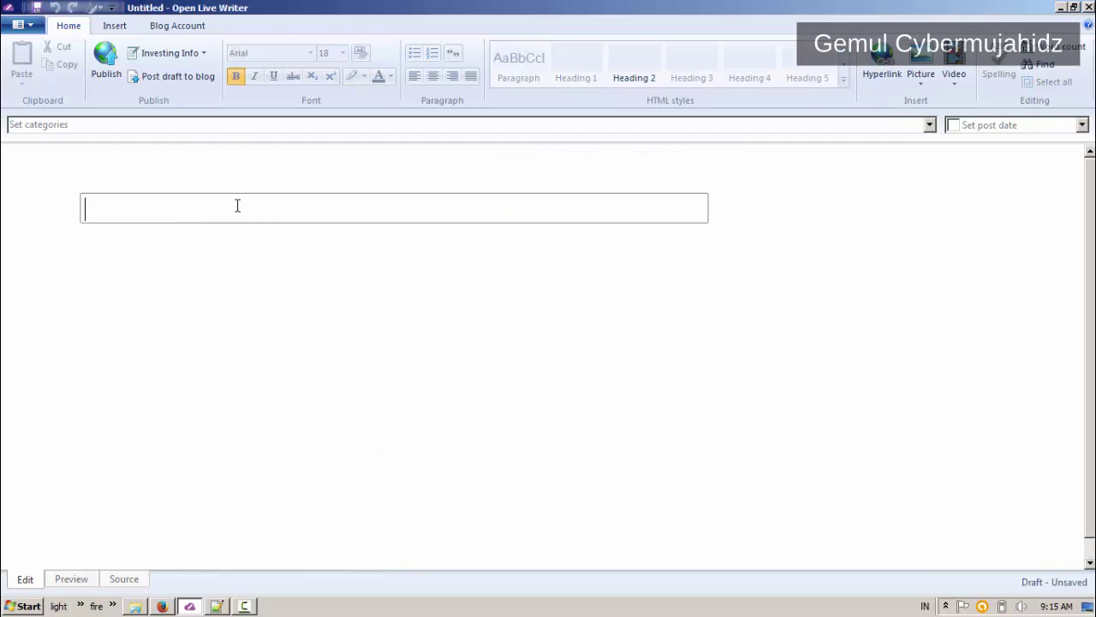
type("this is a testing ")
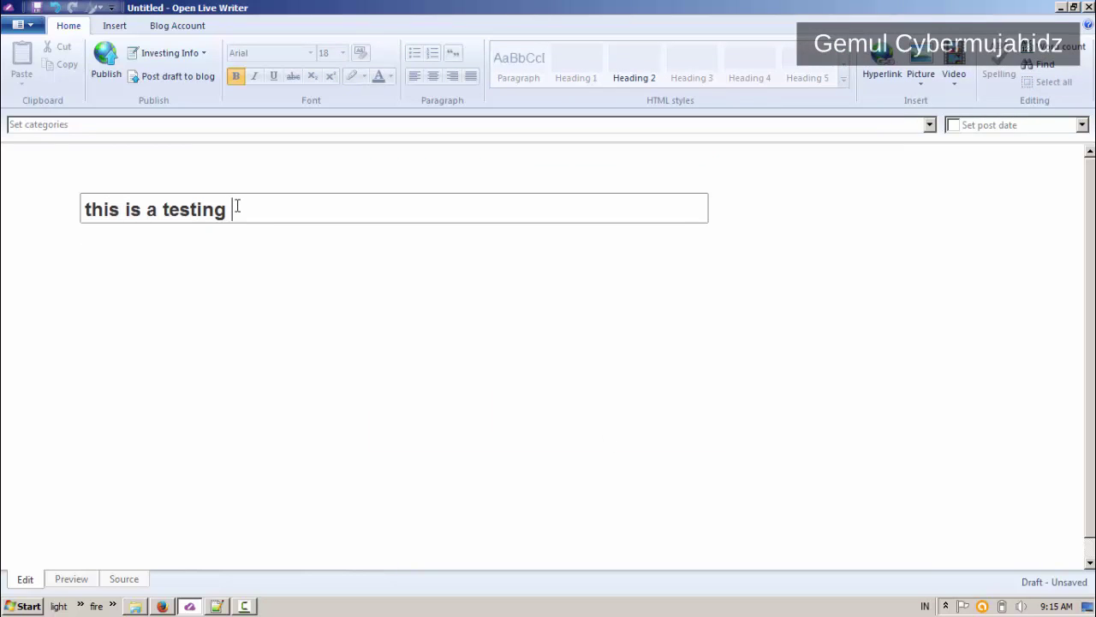
type("post")
left_click(185, 251)
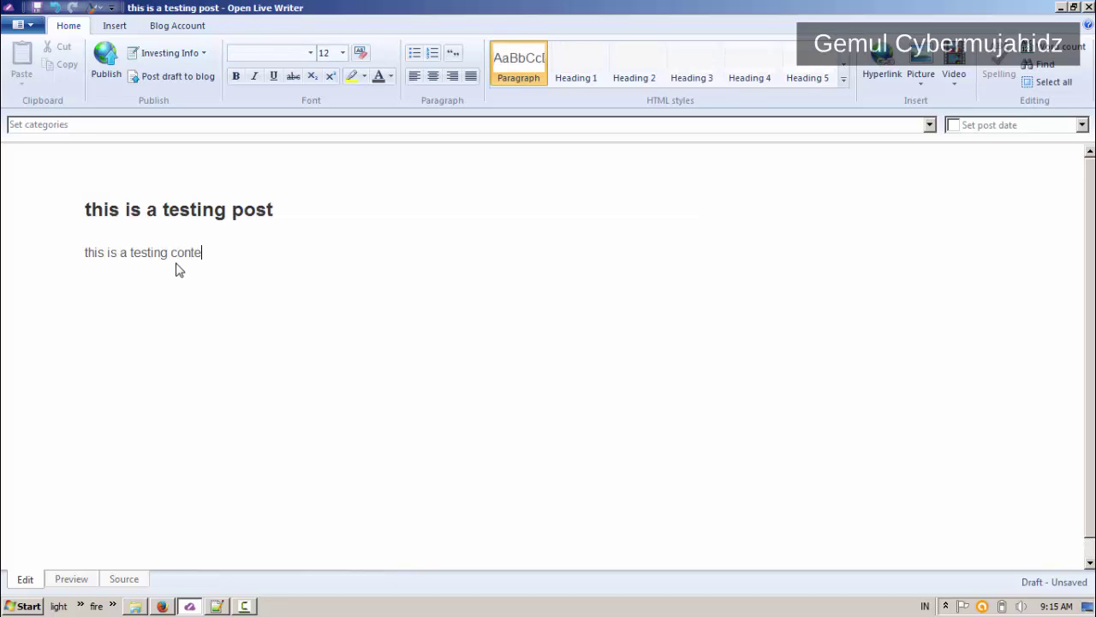
Preview the post in the blog theme, return to editing, then preview it again.
left_click(71, 579)
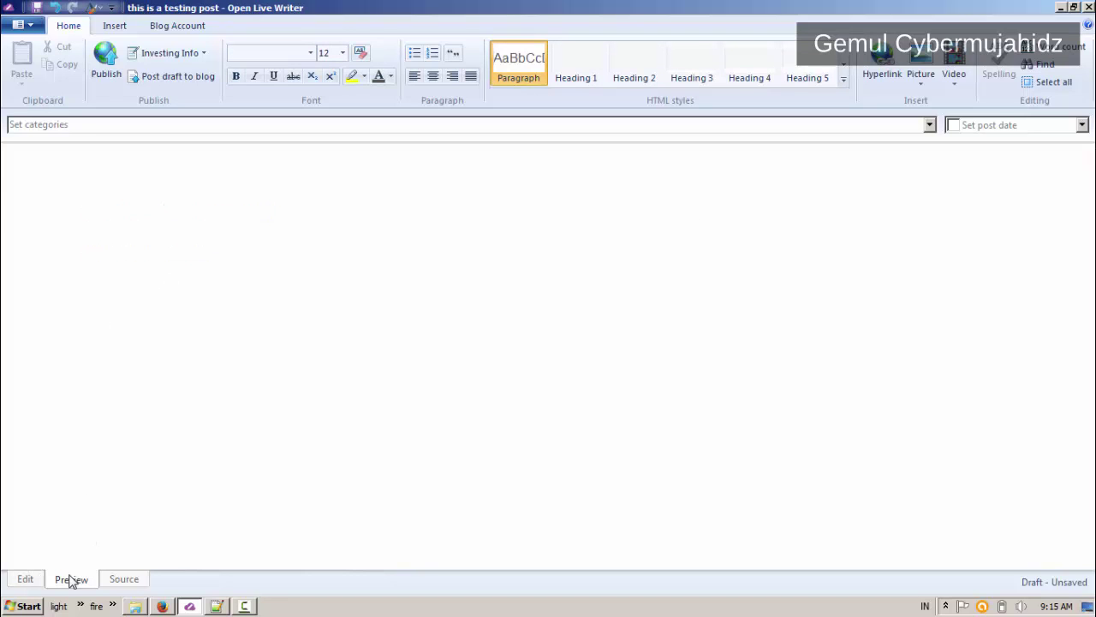
scroll(367, 264, "down", 2)
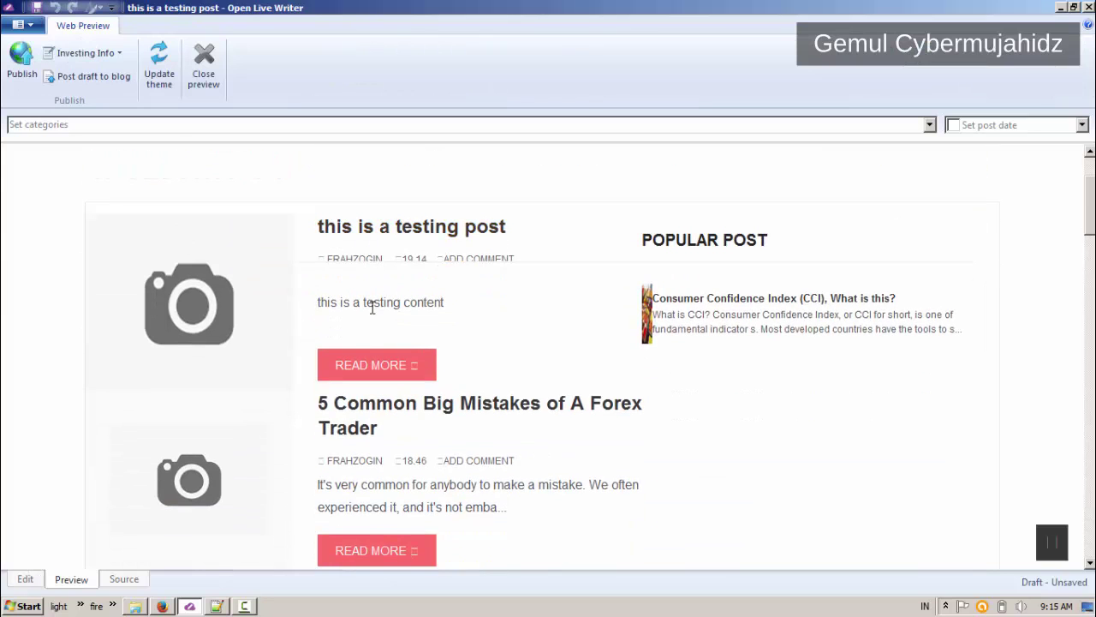
left_click(25, 579)
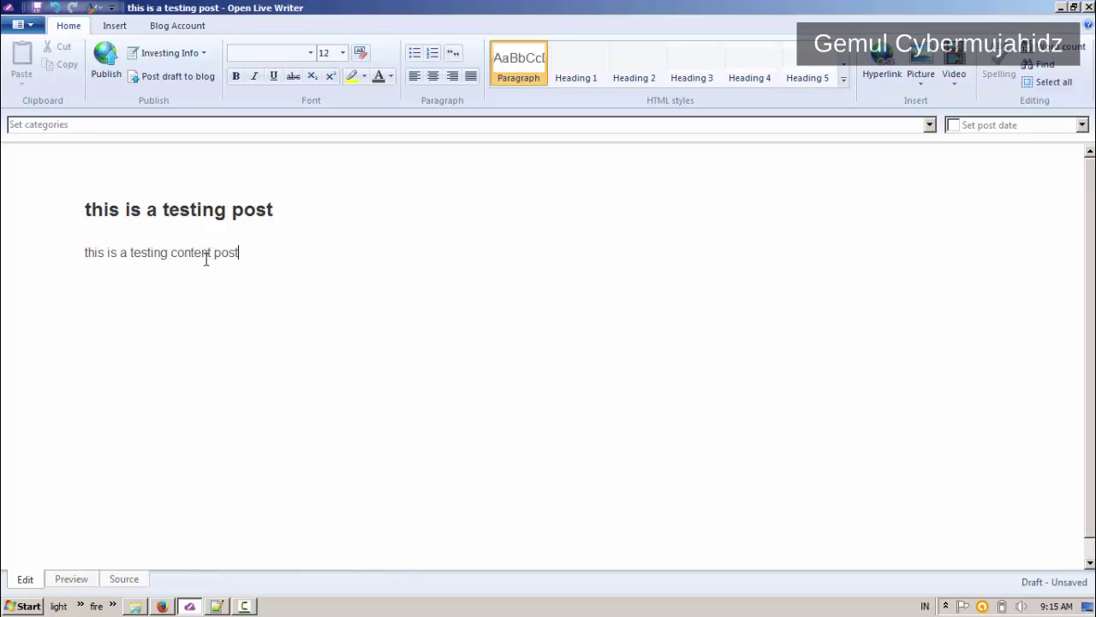
left_click(71, 579)
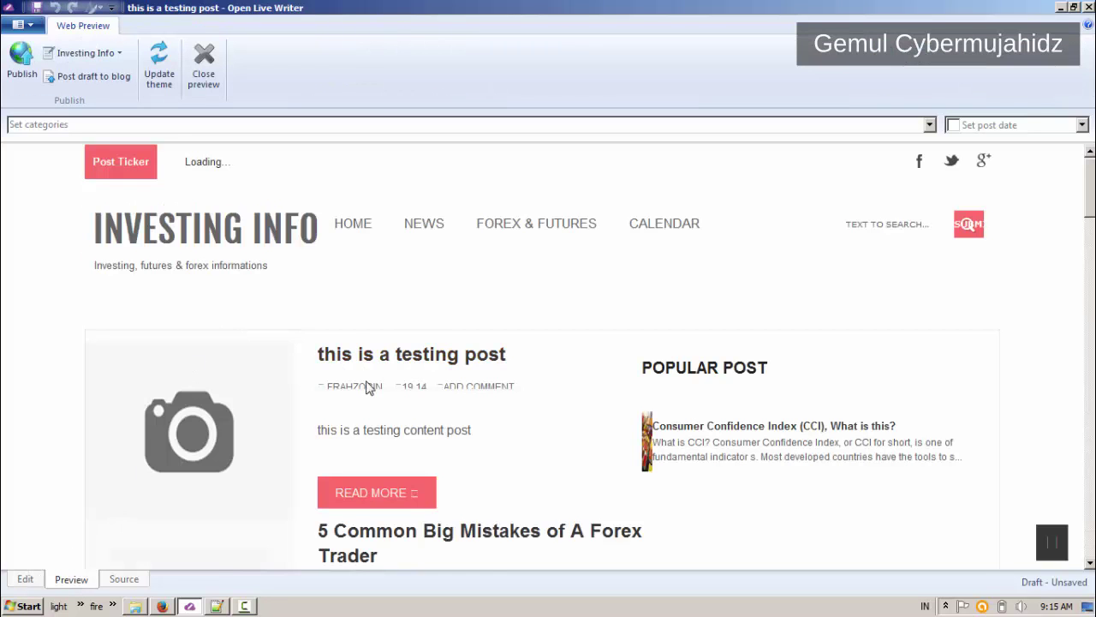
scroll(368, 390, "down", 1)
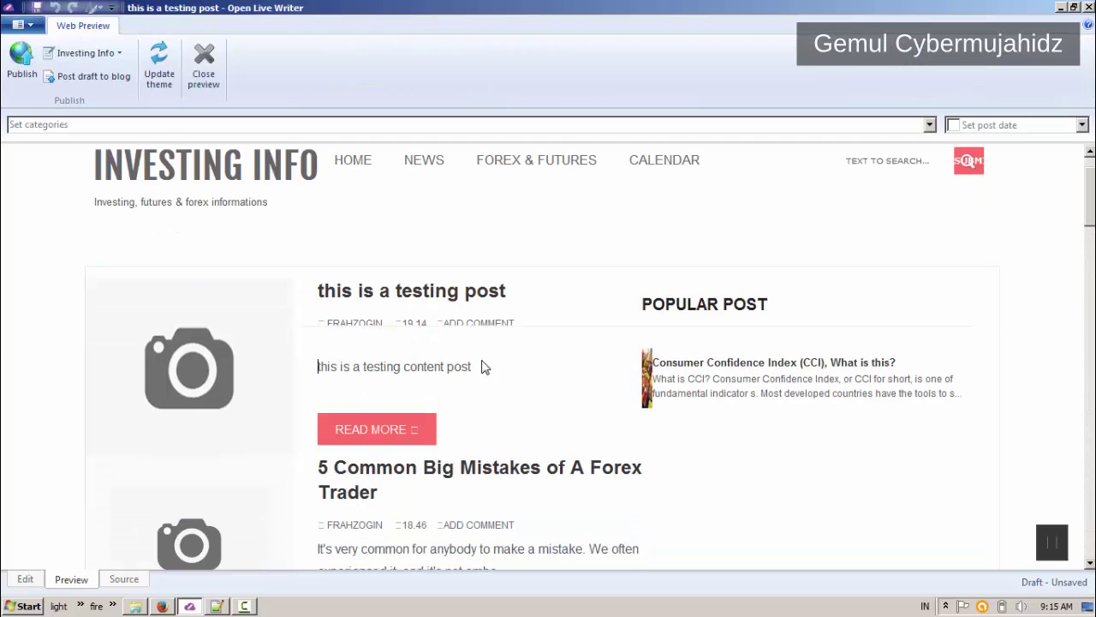
In the HTML source, make 'post' bold and 'testing' italic.
left_click(32, 577)
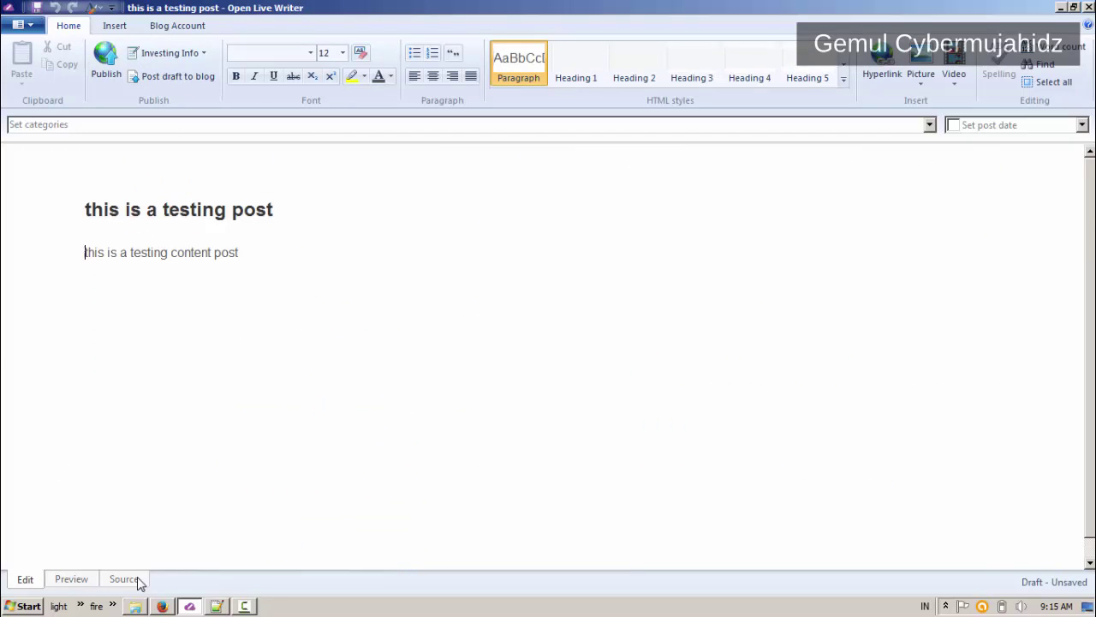
left_click(124, 579)
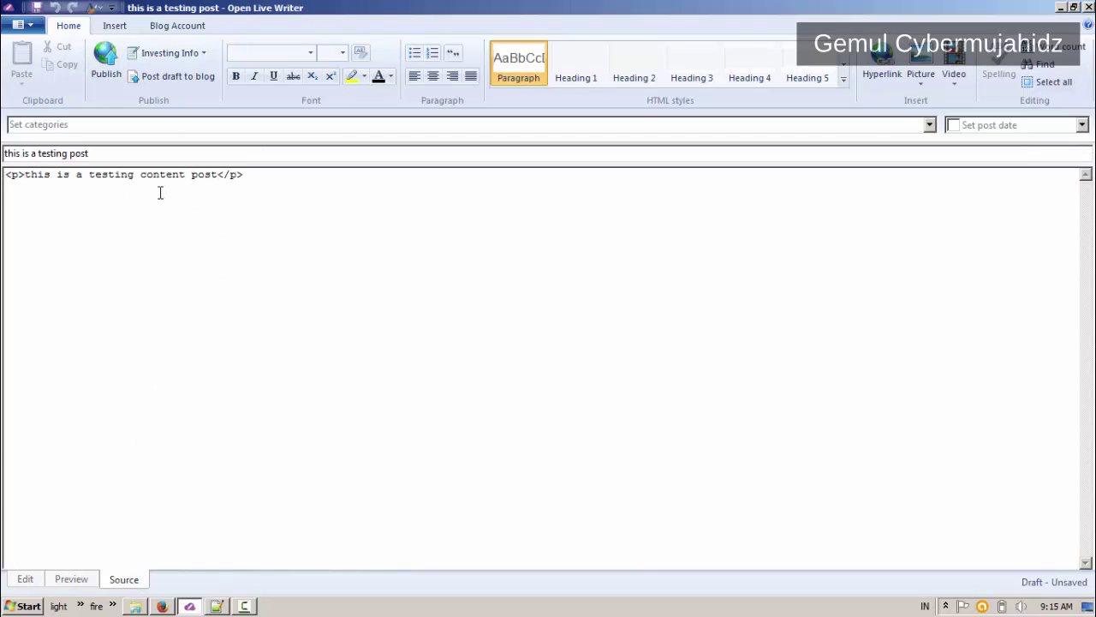
left_click_drag(192, 176, 220, 177)
left_click(237, 76)
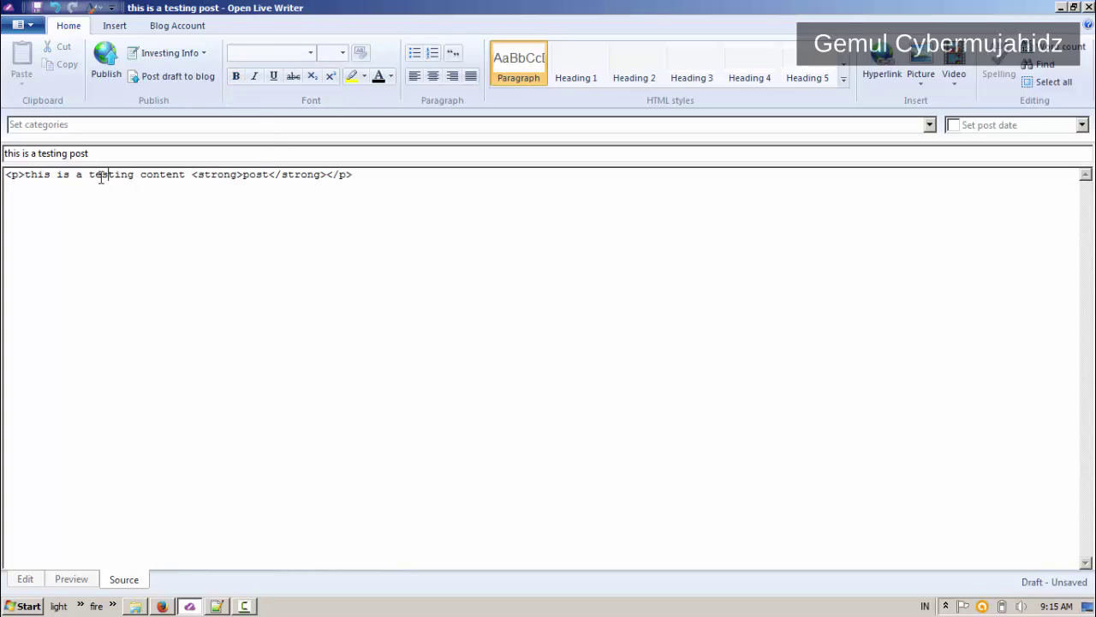
left_click_drag(90, 176, 134, 177)
left_click(255, 77)
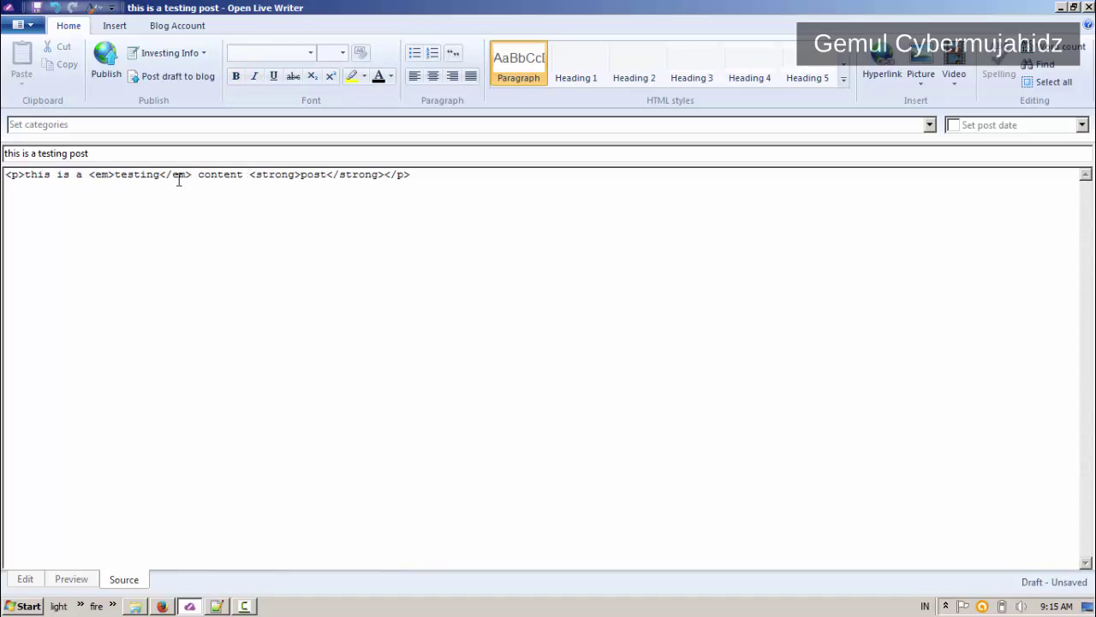
Underline the word 'content' in the body line.
left_click(25, 579)
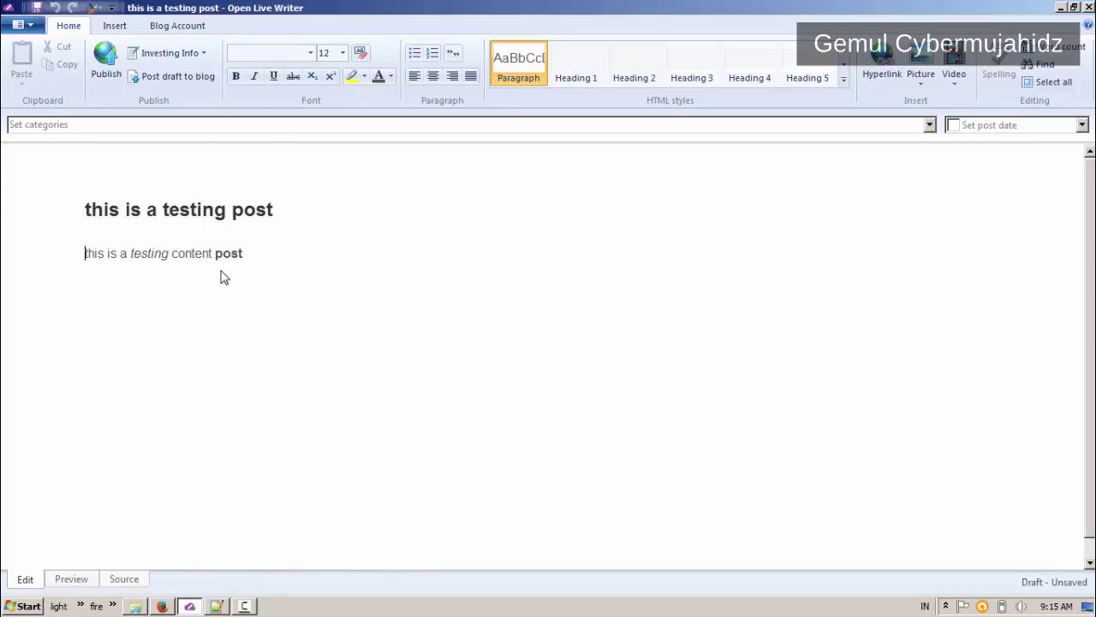
left_click_drag(172, 254, 212, 253)
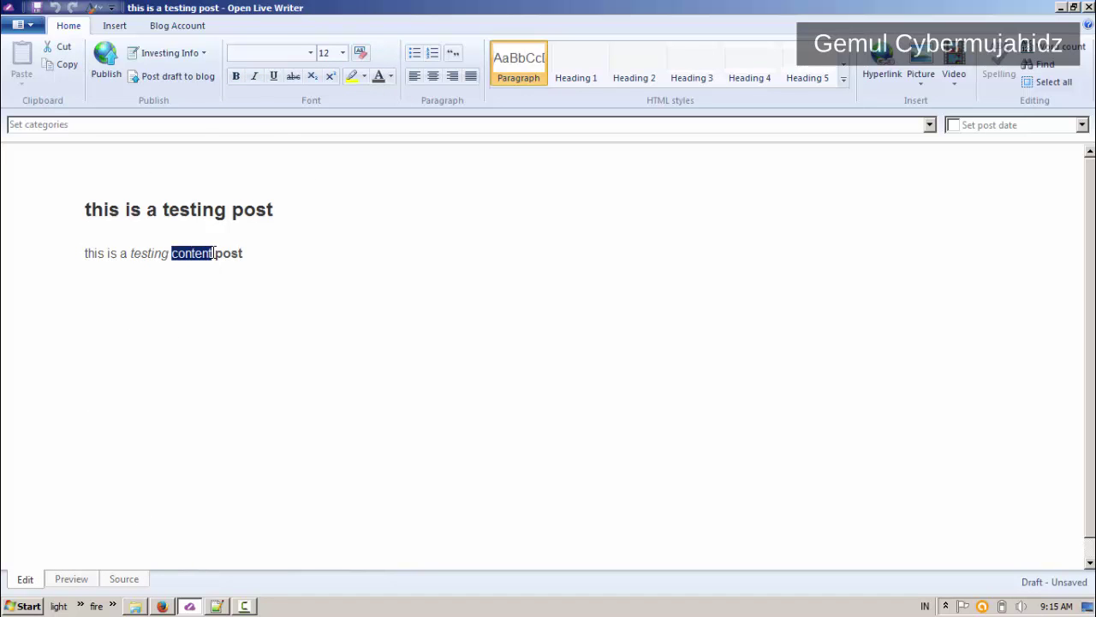
left_click(274, 76)
Add a new paragraph 'this is a new line' below the body, with bold turned off.
left_click(203, 308)
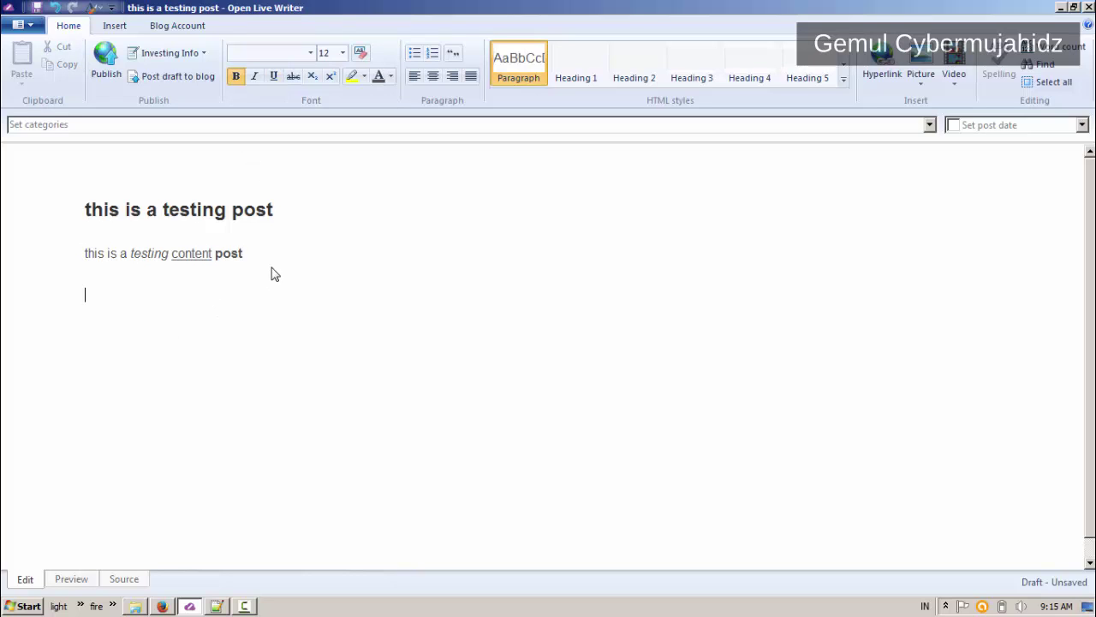
key("Return")
type("this is a new line")
triple_click(145, 299)
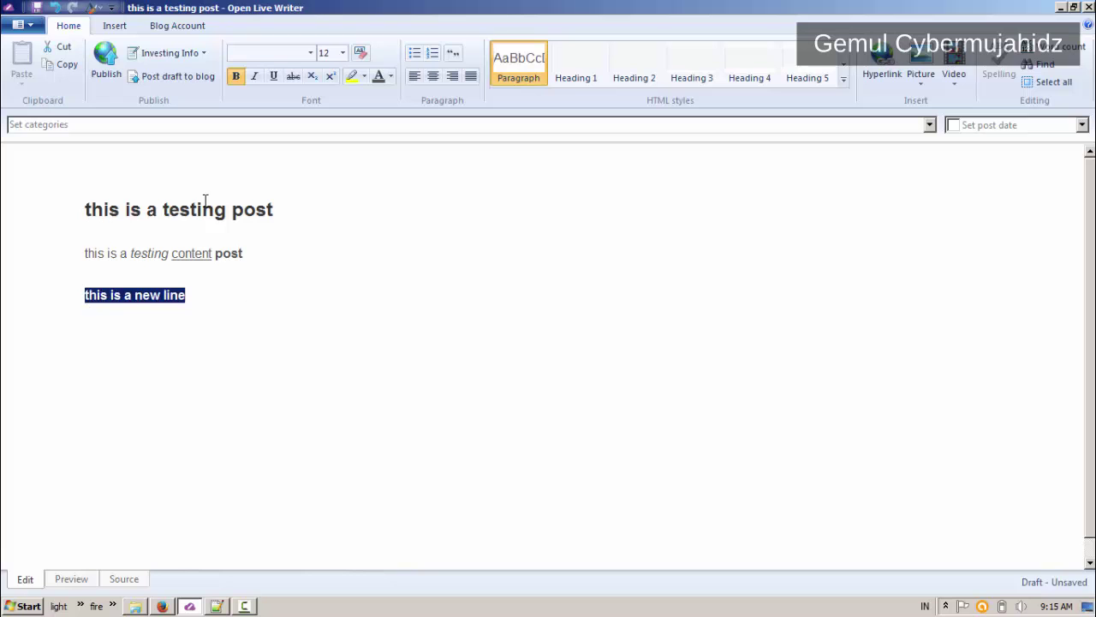
left_click(236, 75)
Resize the new line's text to 24 points.
left_click(310, 53)
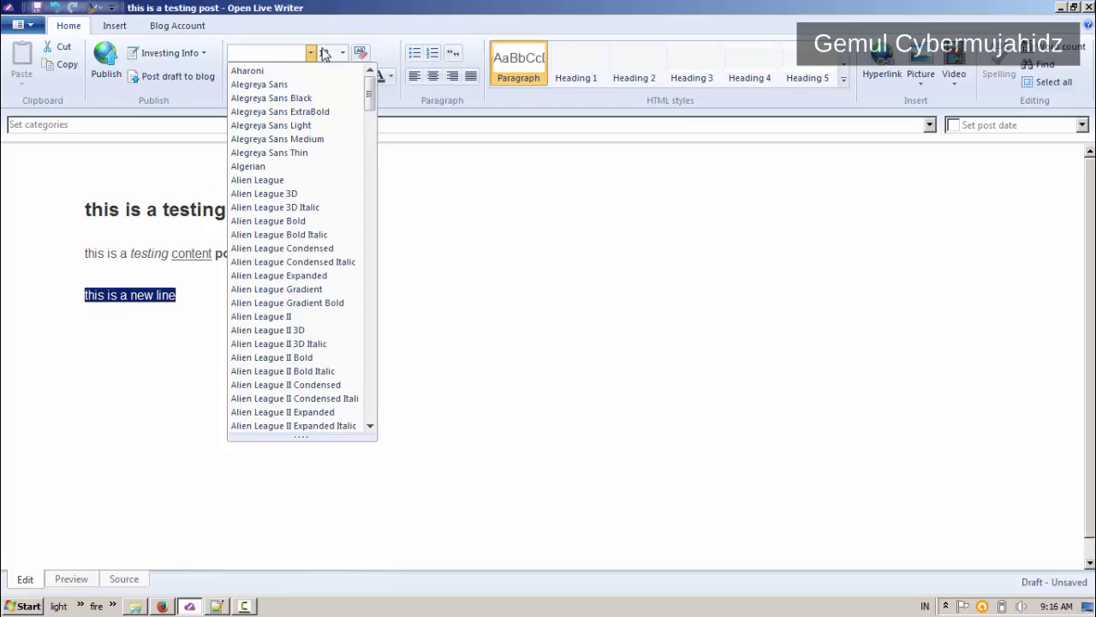
left_click(310, 53)
left_click(343, 53)
left_click(325, 111)
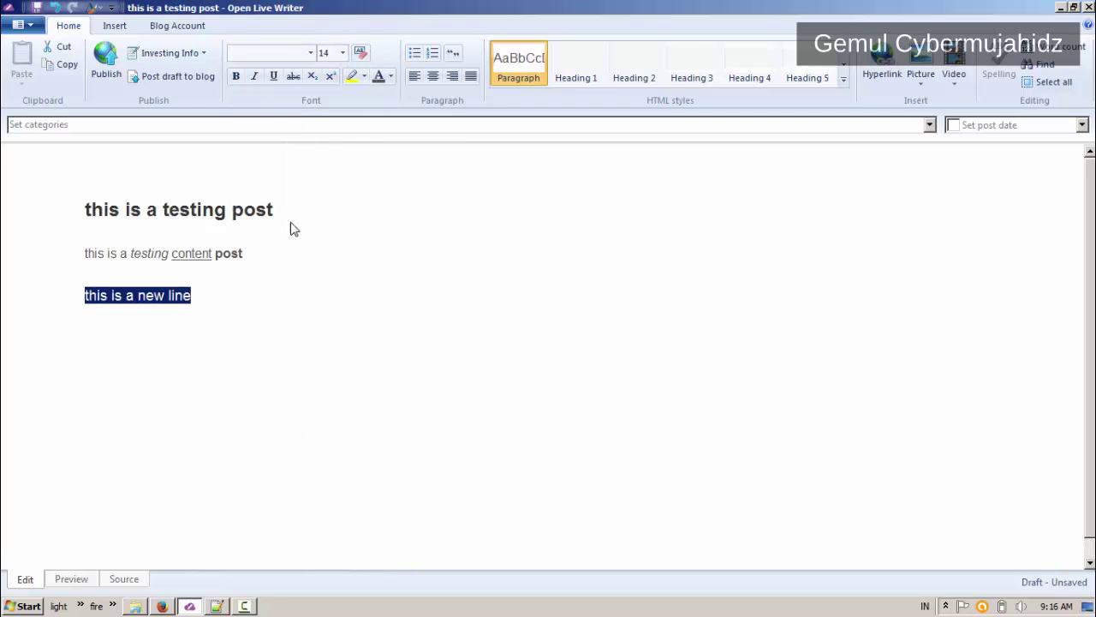
left_click(258, 302)
left_click_drag(202, 300, 73, 299)
left_click(343, 53)
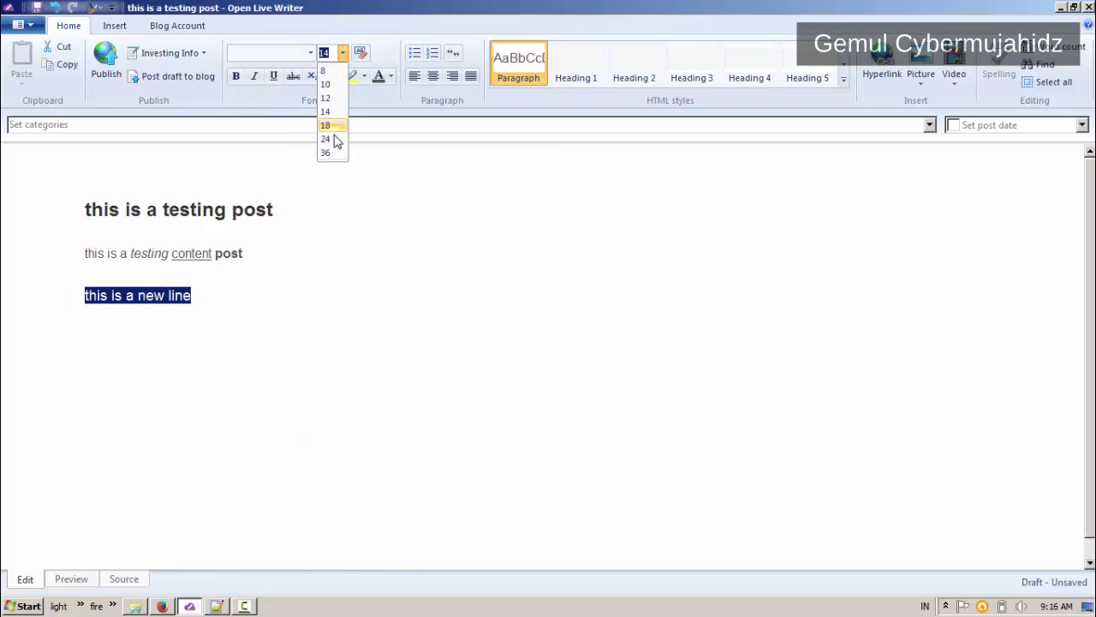
left_click(335, 140)
left_click(288, 330)
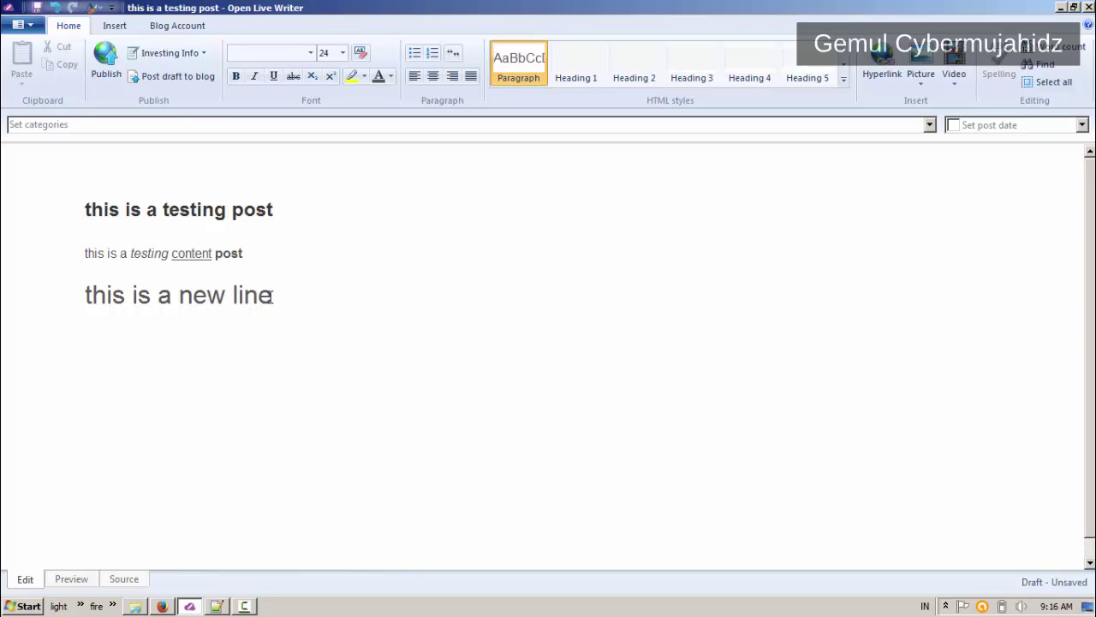
Centre the new line and underline the word 'line'.
left_click_drag(272, 296, 233, 296)
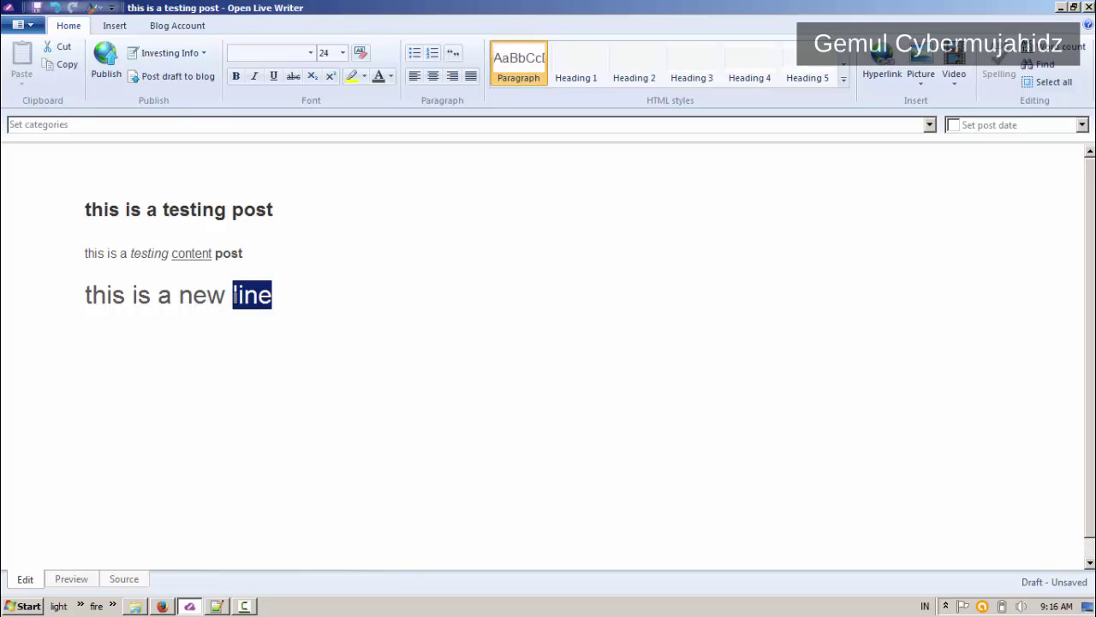
left_click(433, 76)
left_click(273, 76)
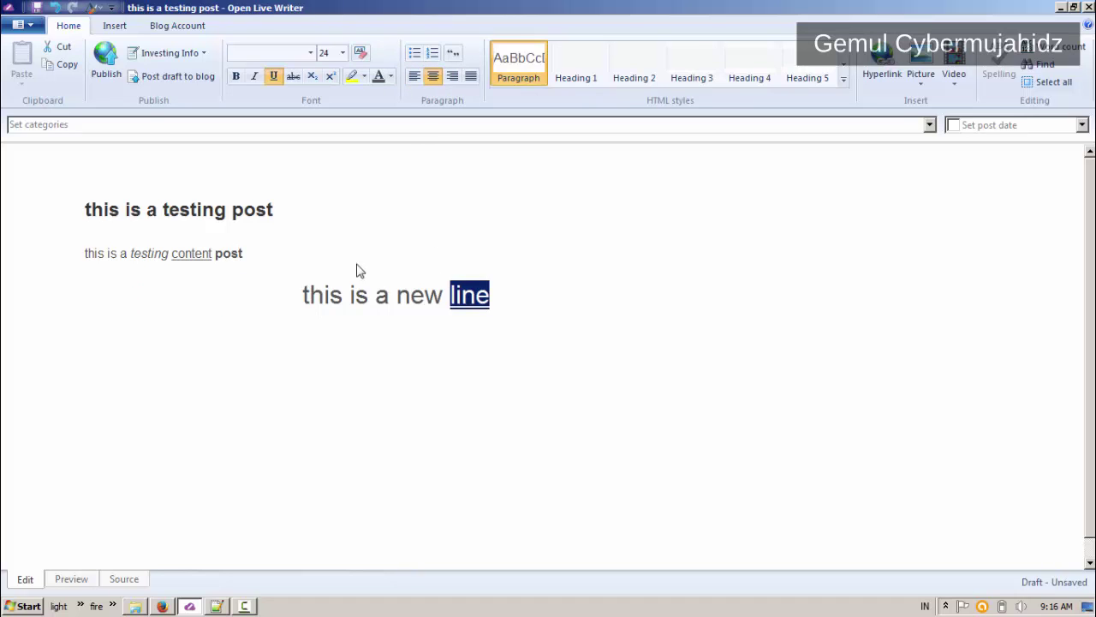
left_click(357, 272)
Bold the word 'new' and highlight 'this' in yellow.
left_click_drag(396, 295, 441, 294)
left_click(235, 76)
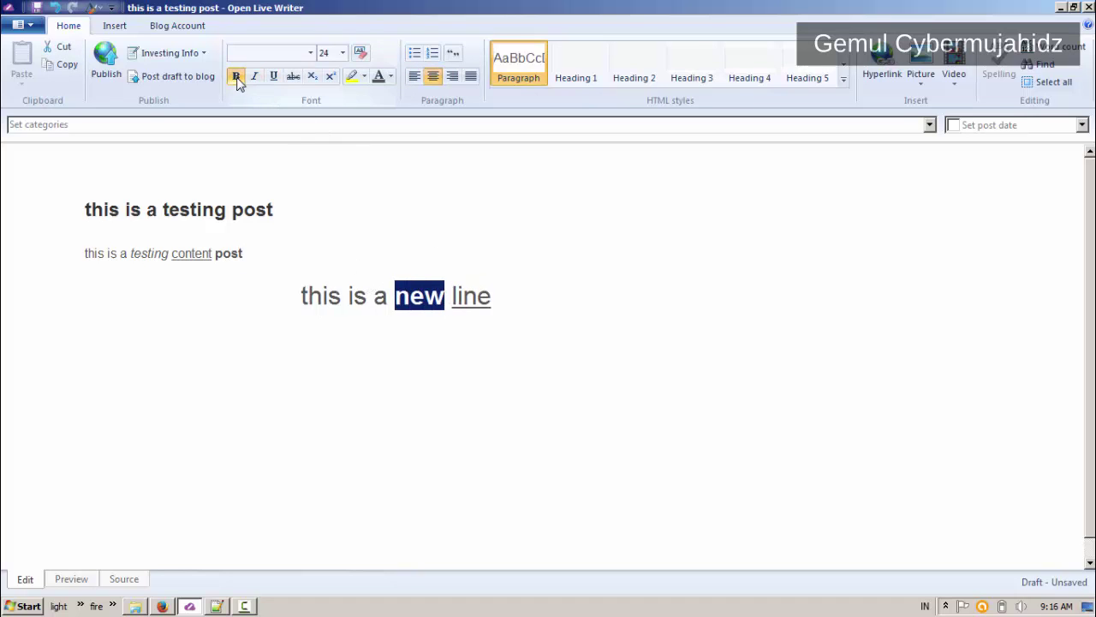
left_click(329, 296)
double_click(328, 295)
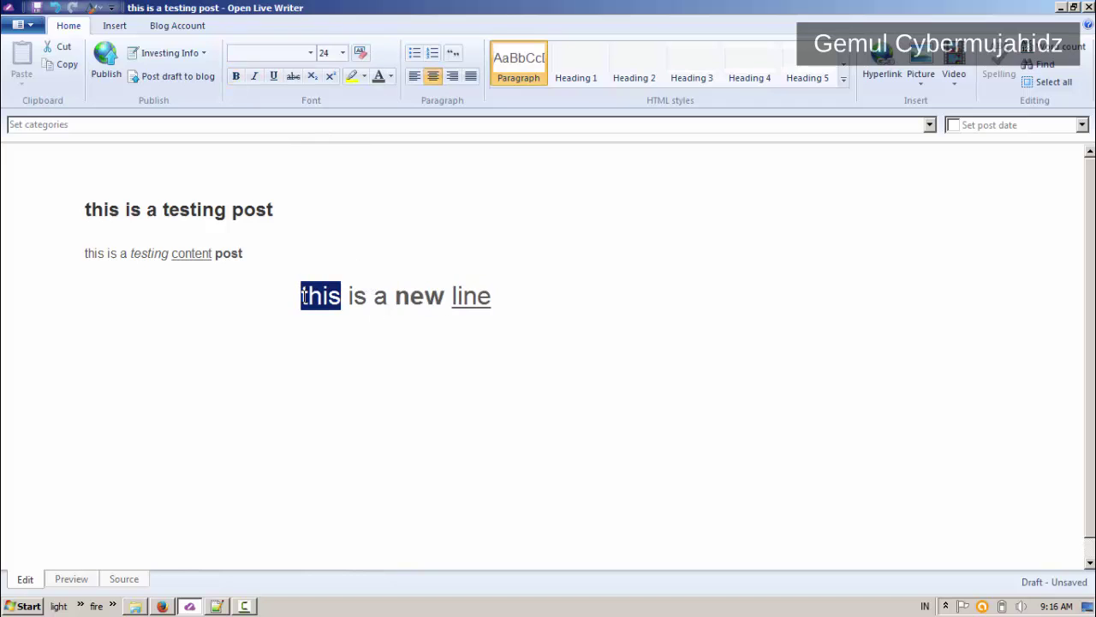
left_click(351, 77)
left_click(437, 283)
In the HTML source, change the background colour of 'this' from ffff00 to ff0000.
left_click(123, 577)
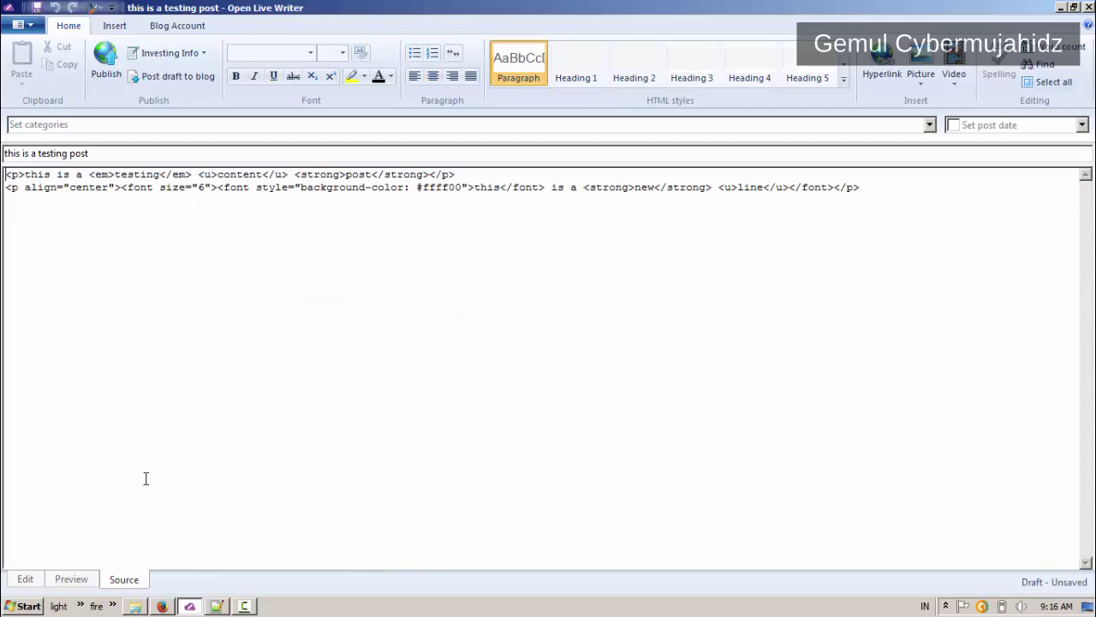
left_click_drag(113, 187, 462, 189)
left_click(442, 190)
double_click(431, 188)
left_click(423, 188)
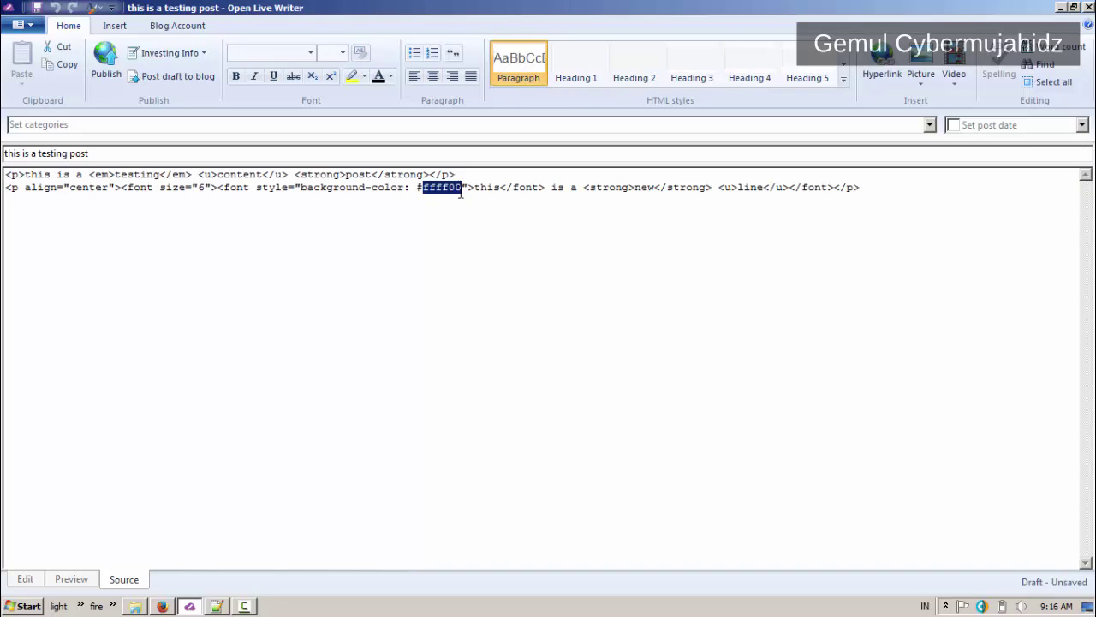
type("ff0000")
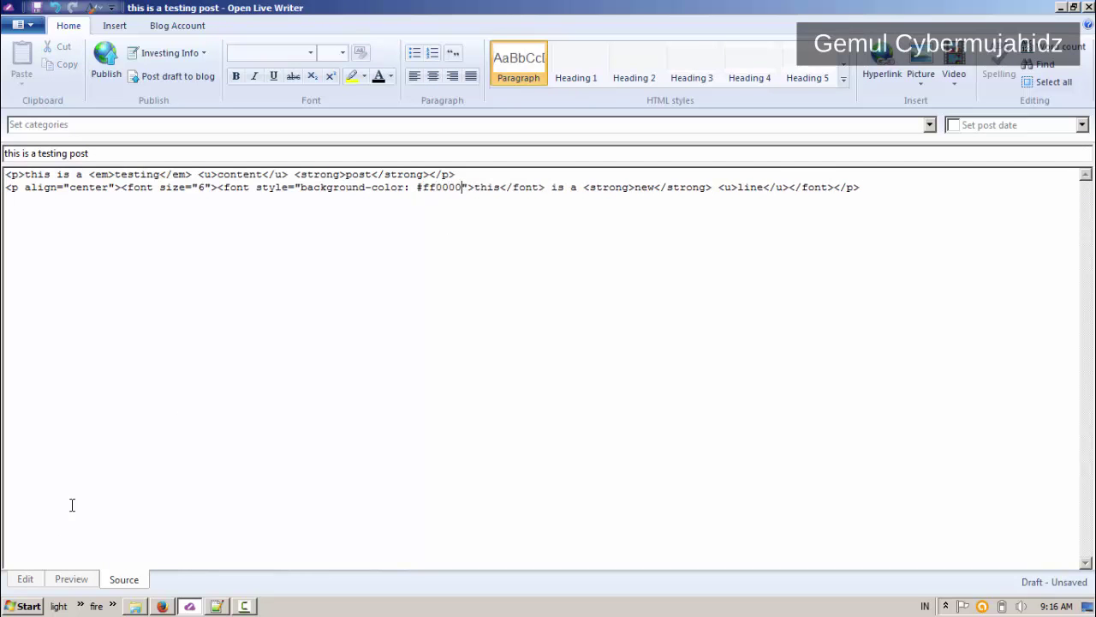
left_click(31, 581)
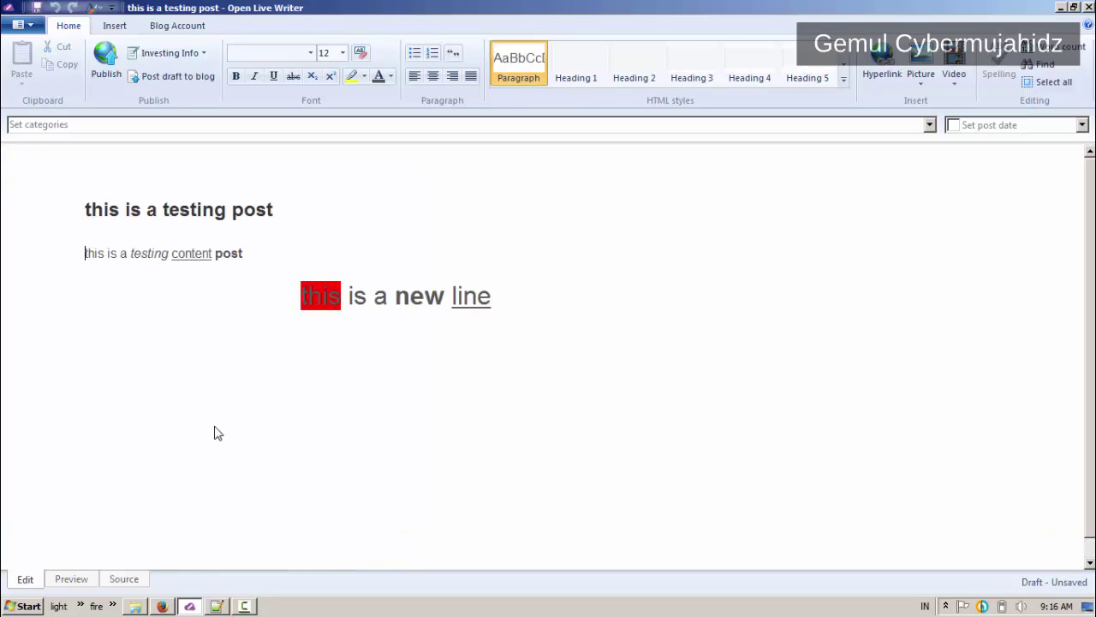
left_click(72, 579)
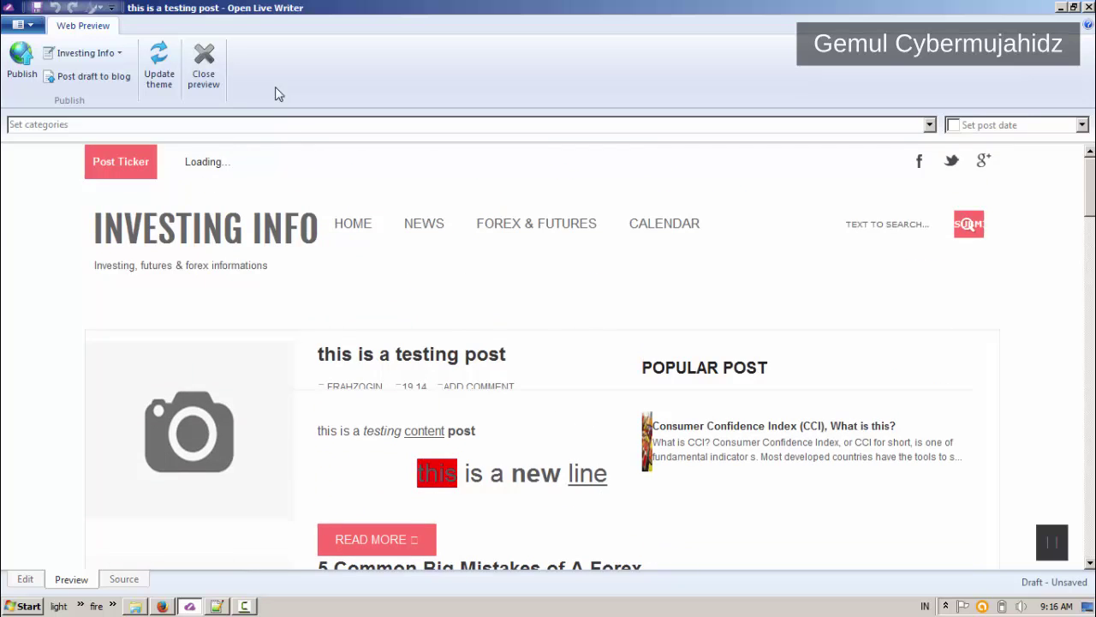
left_click(204, 67)
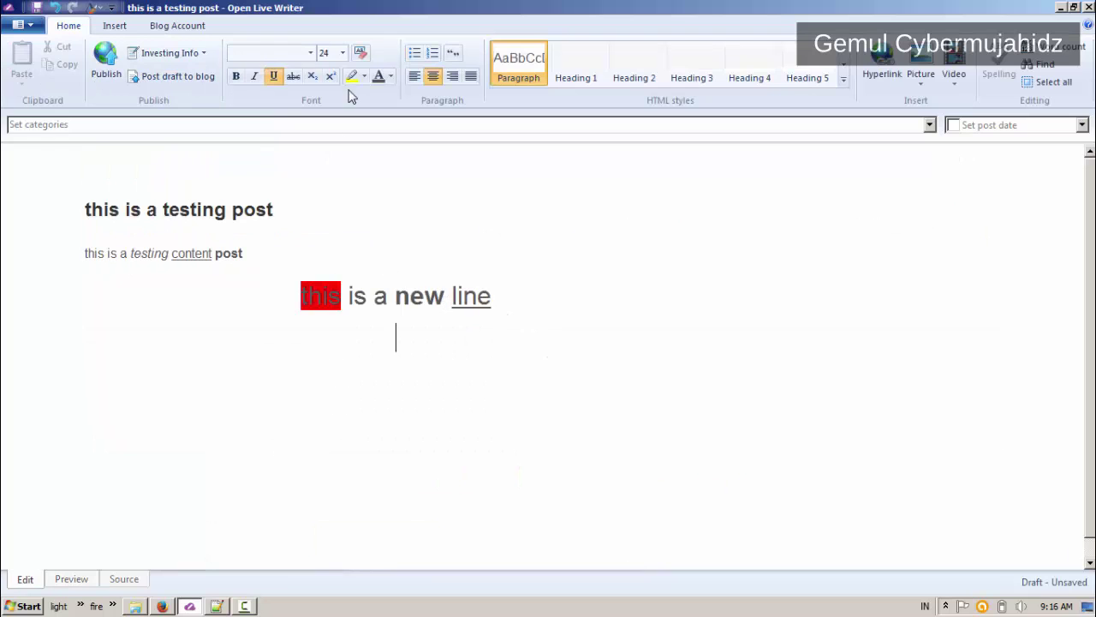
Type 'This is a new heading' on a left-aligned line at size 12.
left_click(342, 52)
left_click(332, 101)
key("ctrl+l")
type("This is")
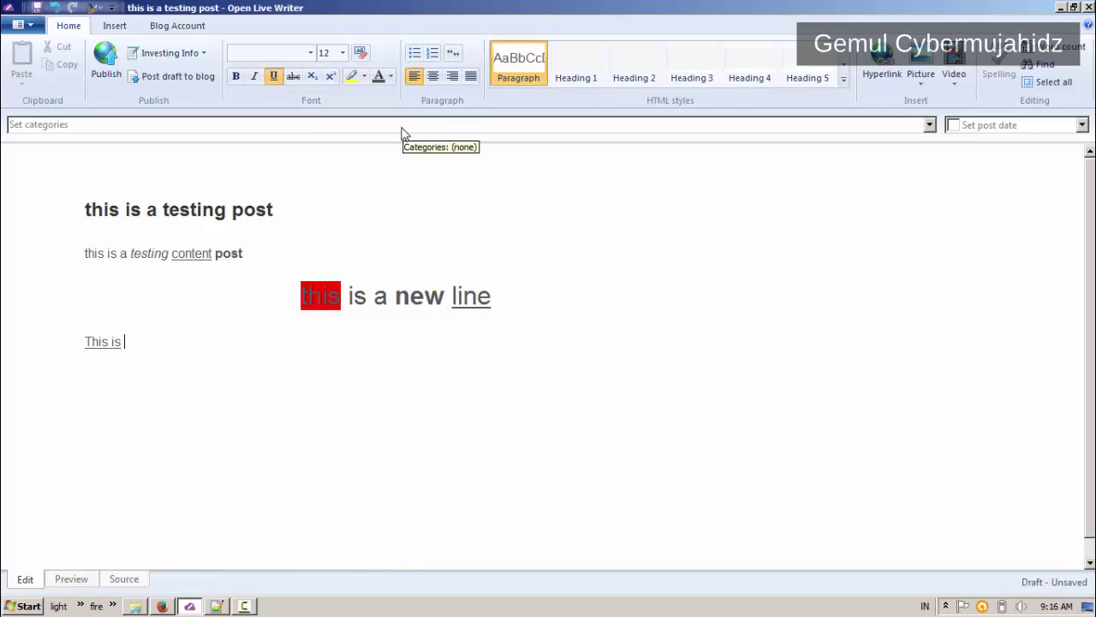
type(" a new heading")
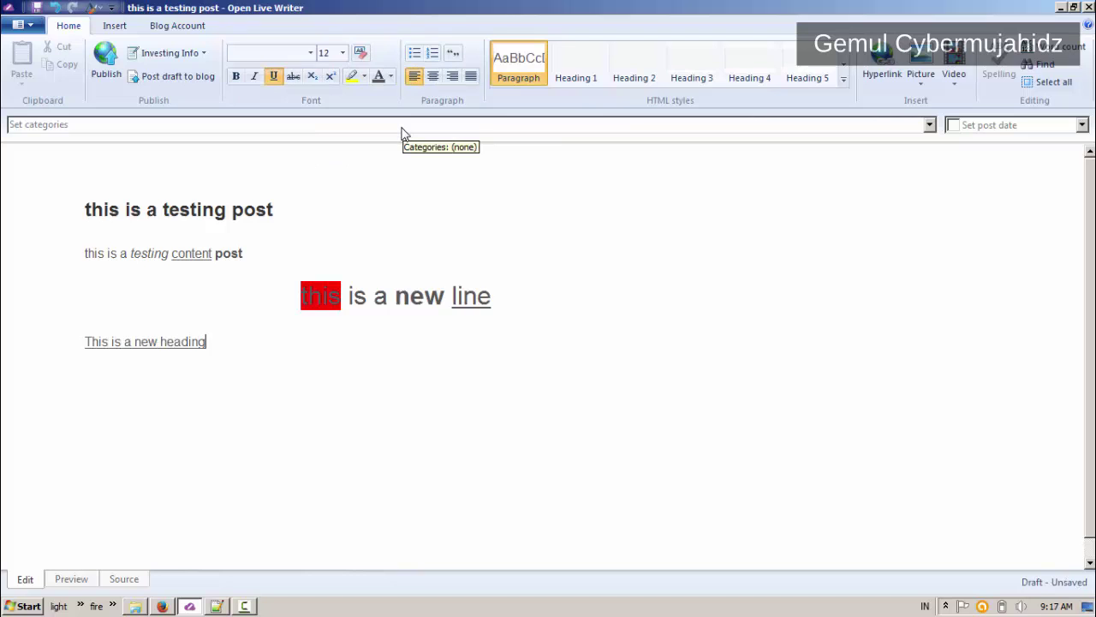
Remove the underline from the heading line and make it Heading 2.
key("ctrl+a")
left_click(98, 342)
left_click_drag(210, 343, 85, 344)
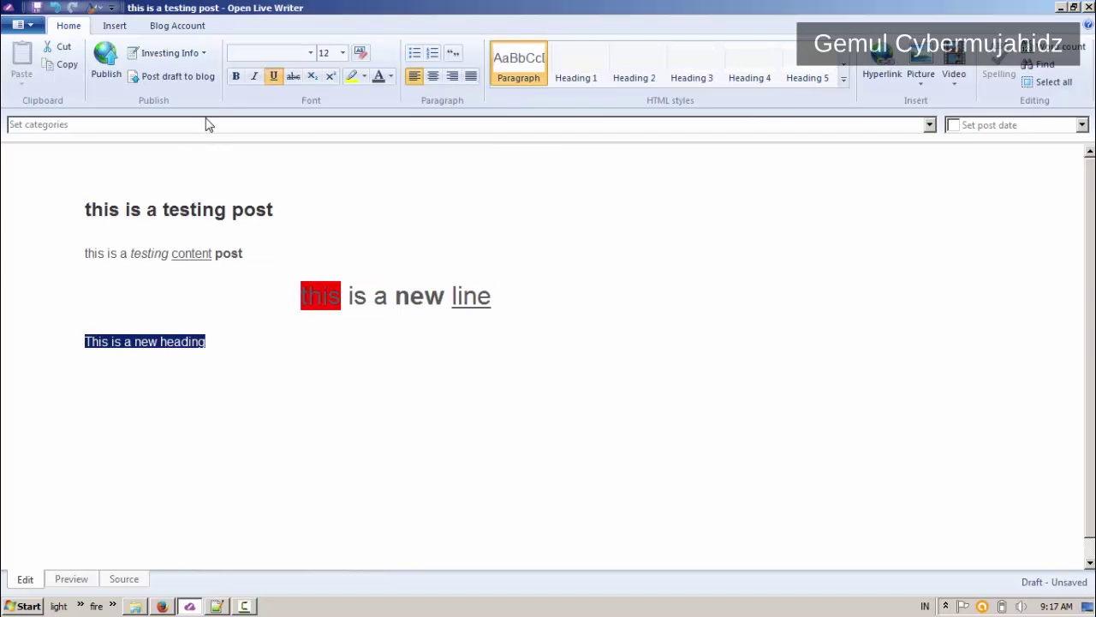
left_click(273, 76)
left_click(208, 347)
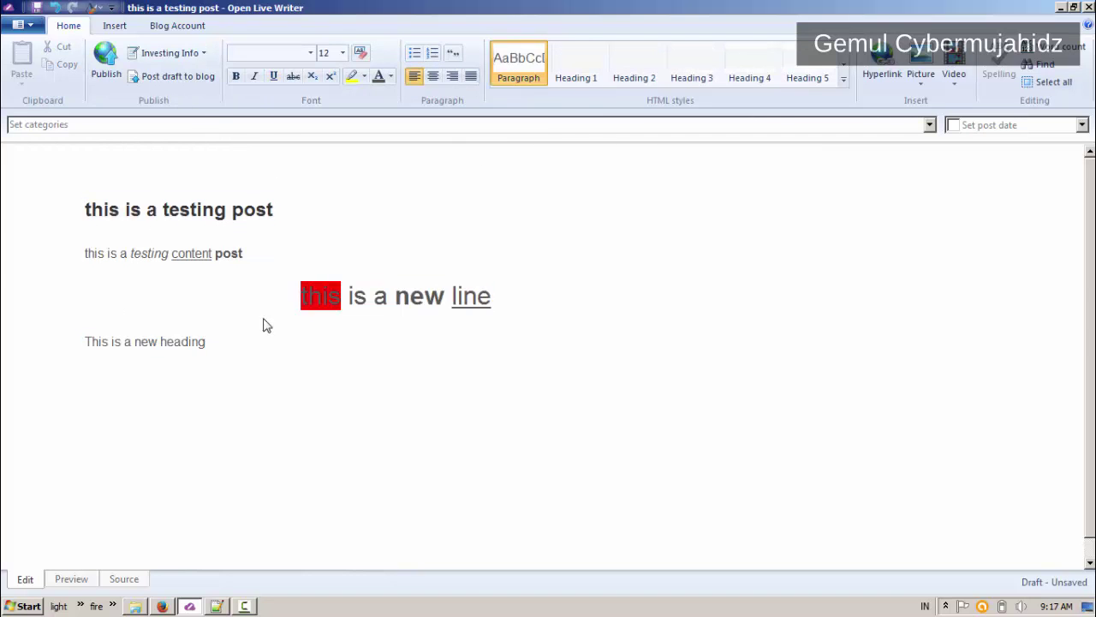
left_click(632, 72)
Add the paragraph 'this is second heading content' below the heading.
key("Return")
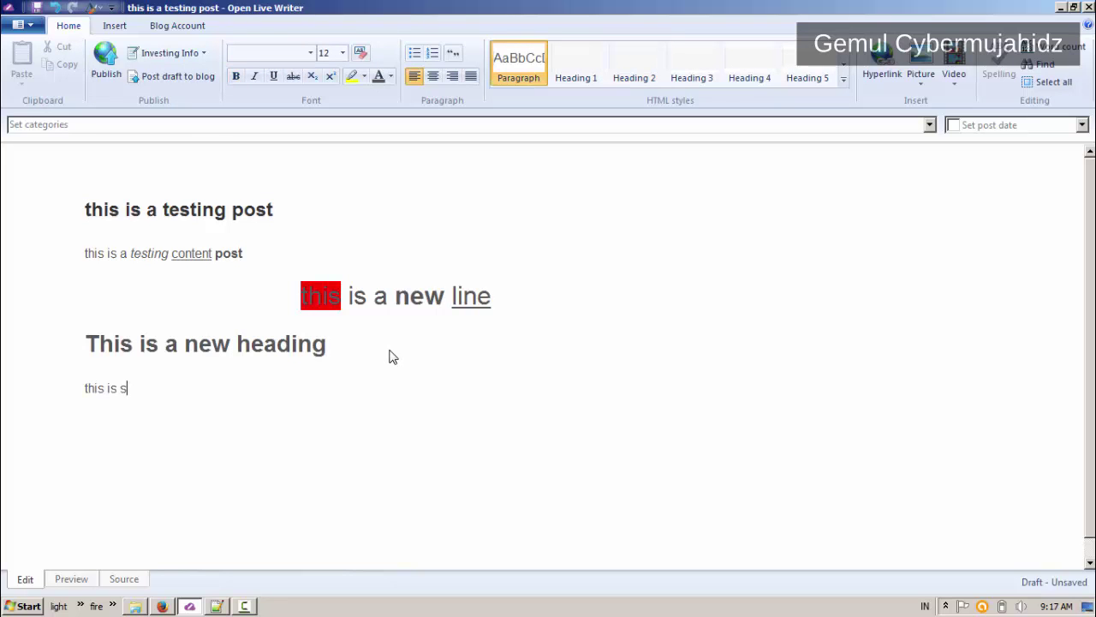
type("this is second heading content")
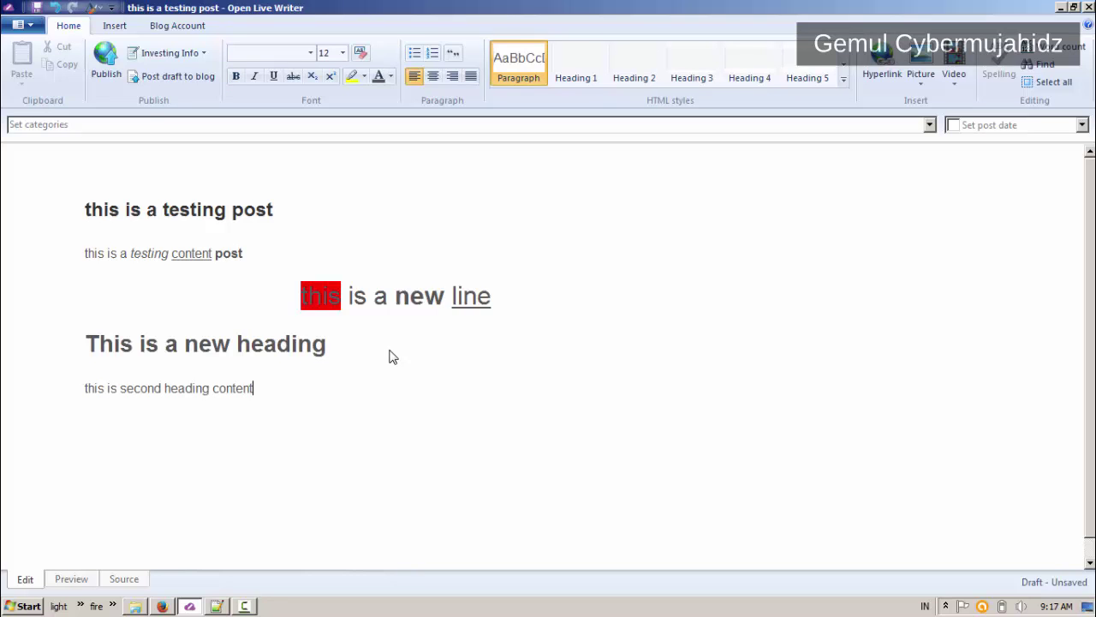
left_click(306, 349)
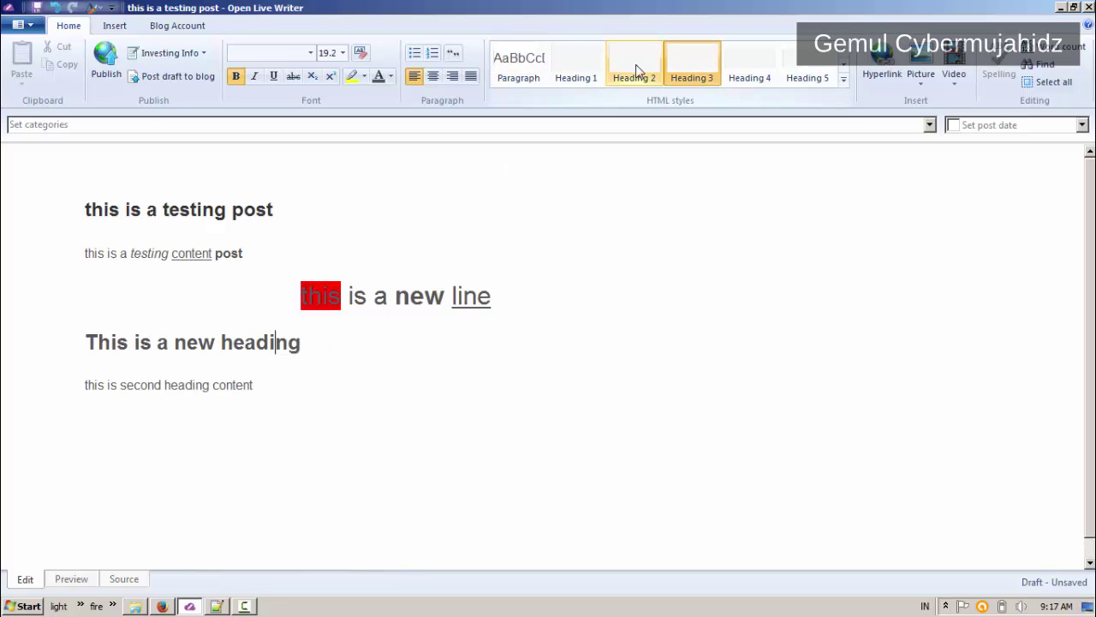
left_click(178, 496)
Preview the post in the blog's theme, scrolling through it.
left_click(71, 579)
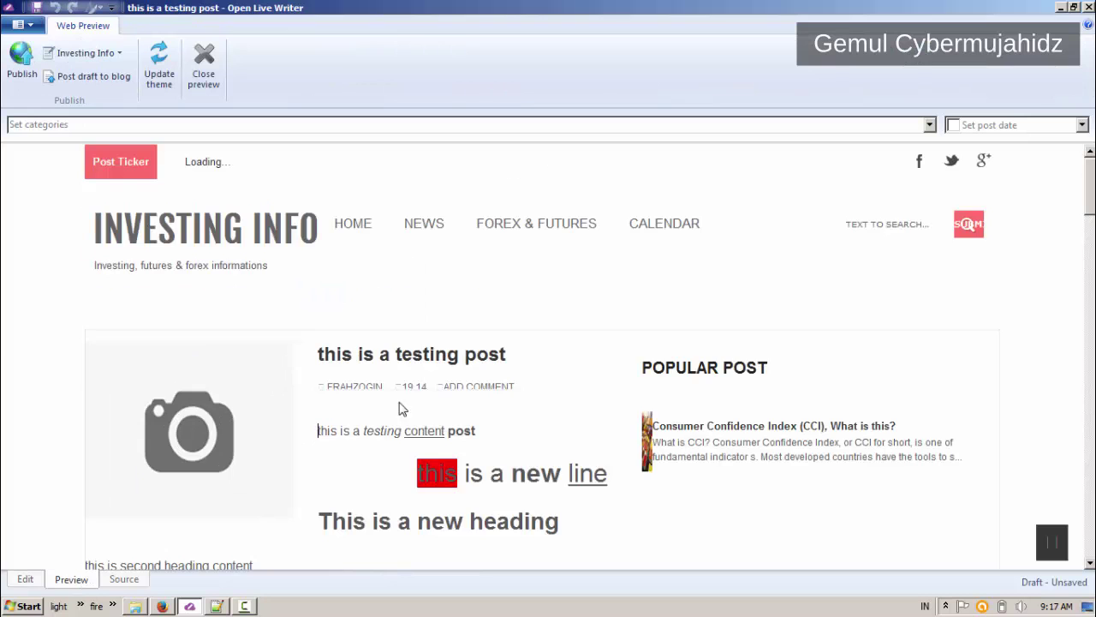
scroll(403, 408, "down", 5)
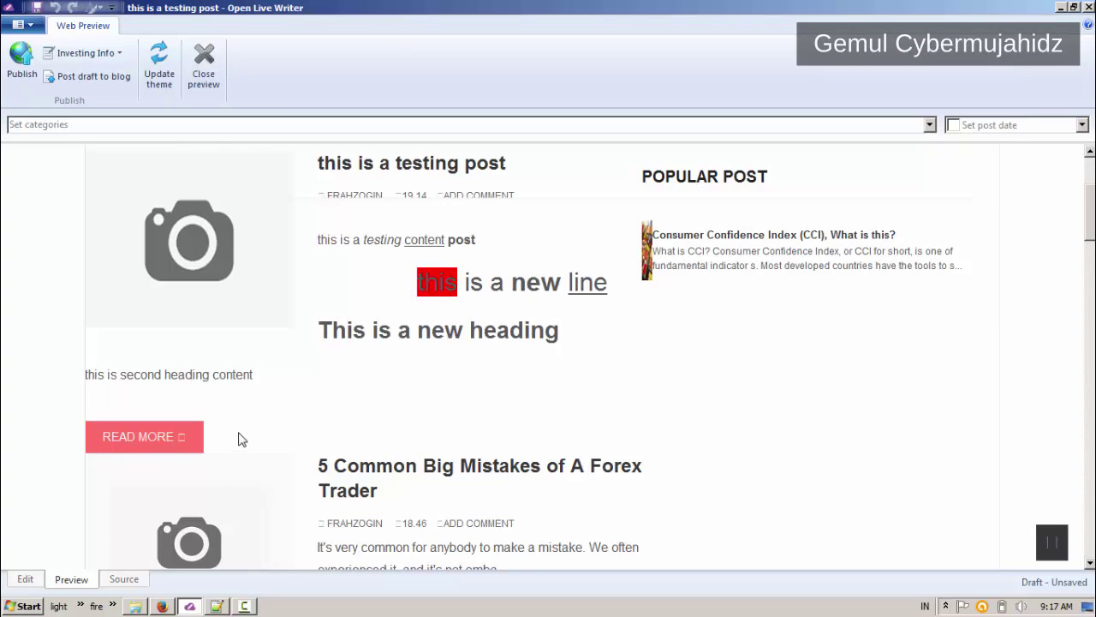
scroll(257, 411, "down", 3)
scroll(282, 394, "up", 4)
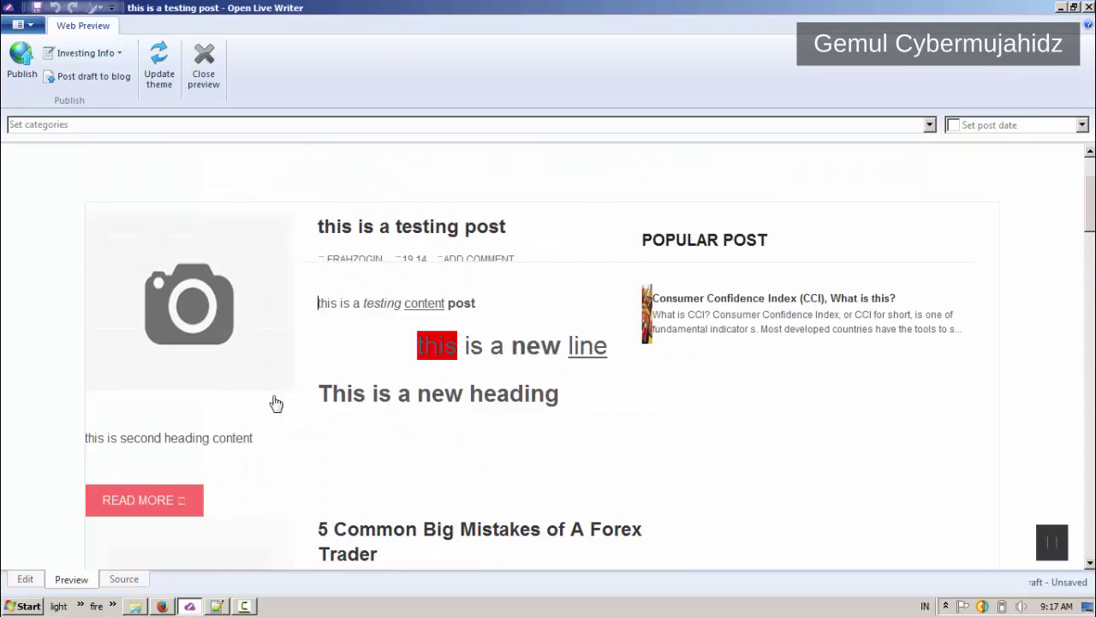
Show the HTML source and set the post date to 8/20/2016 9:17 AM.
left_click(118, 580)
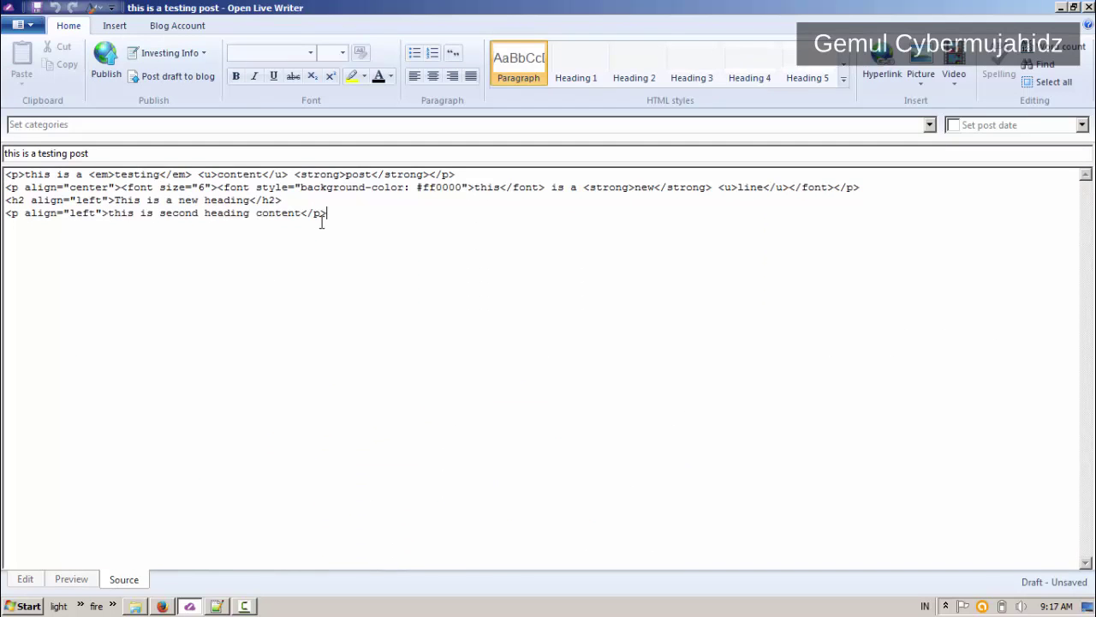
key("ctrl+a")
left_click(203, 225)
left_click(1082, 125)
left_click(1083, 209)
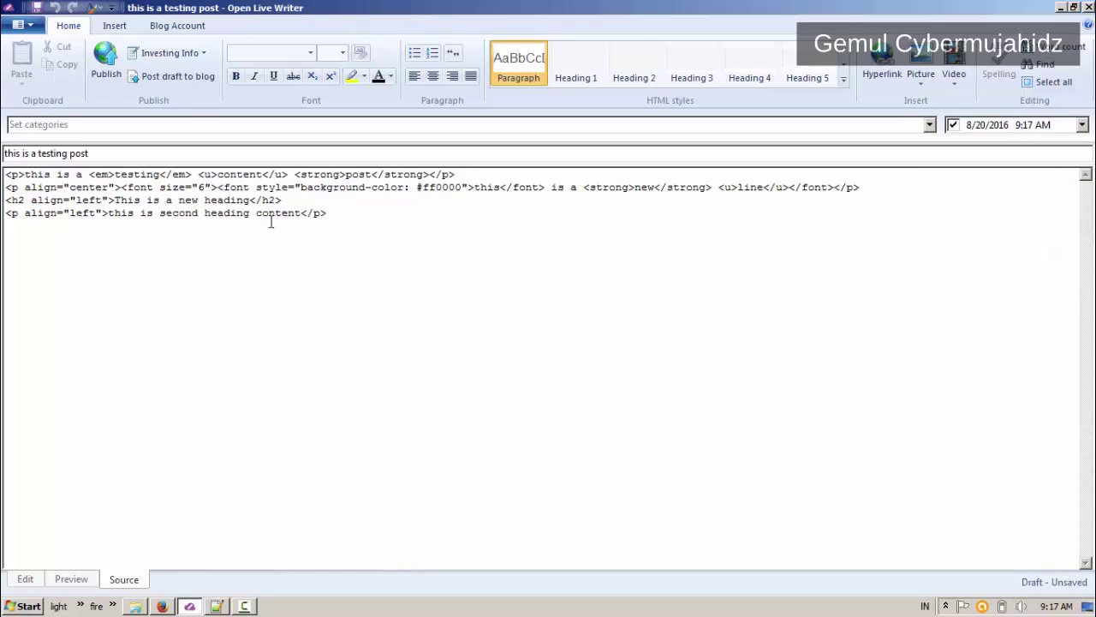
Tick Definition, Forex and Fundamental, add 'new category', then go back to editing.
left_click(928, 126)
left_click(770, 189)
left_click(770, 204)
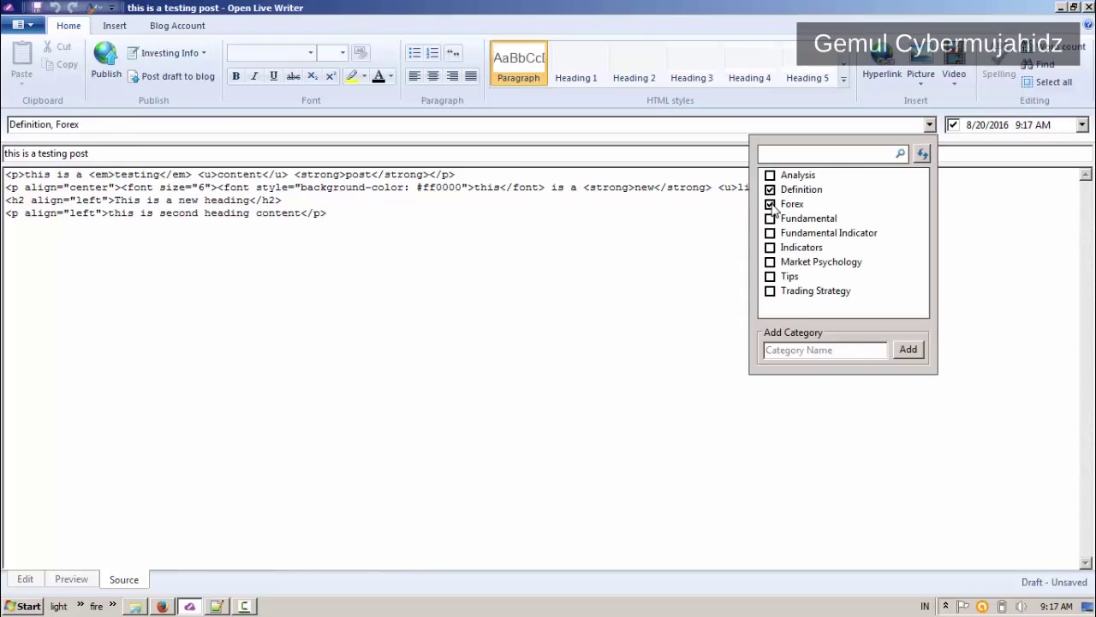
left_click(770, 219)
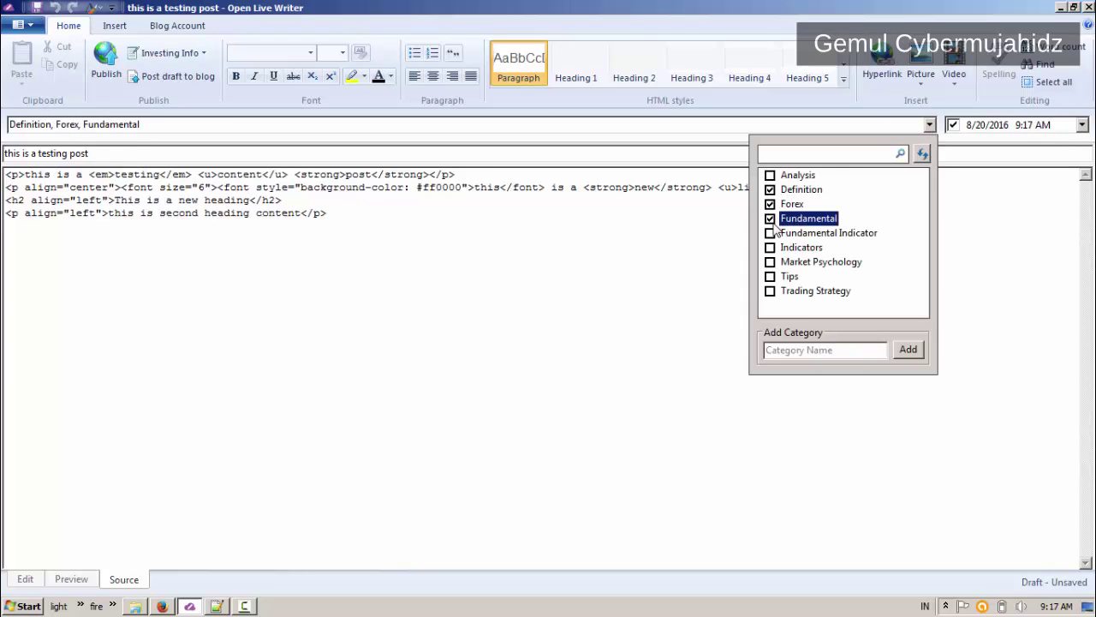
left_click(851, 349)
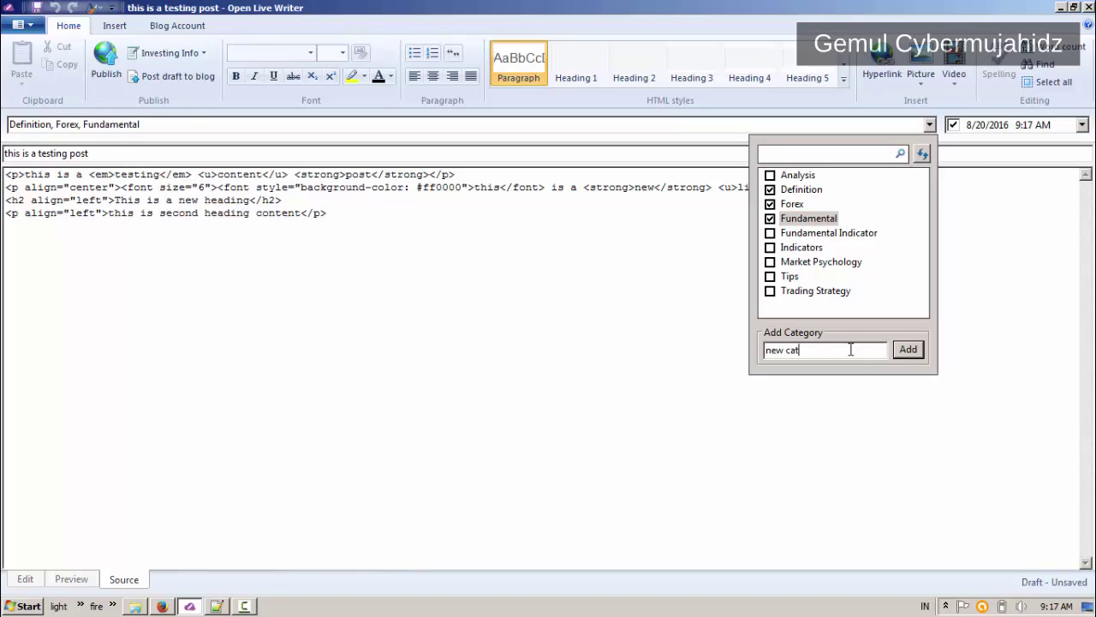
left_click(916, 348)
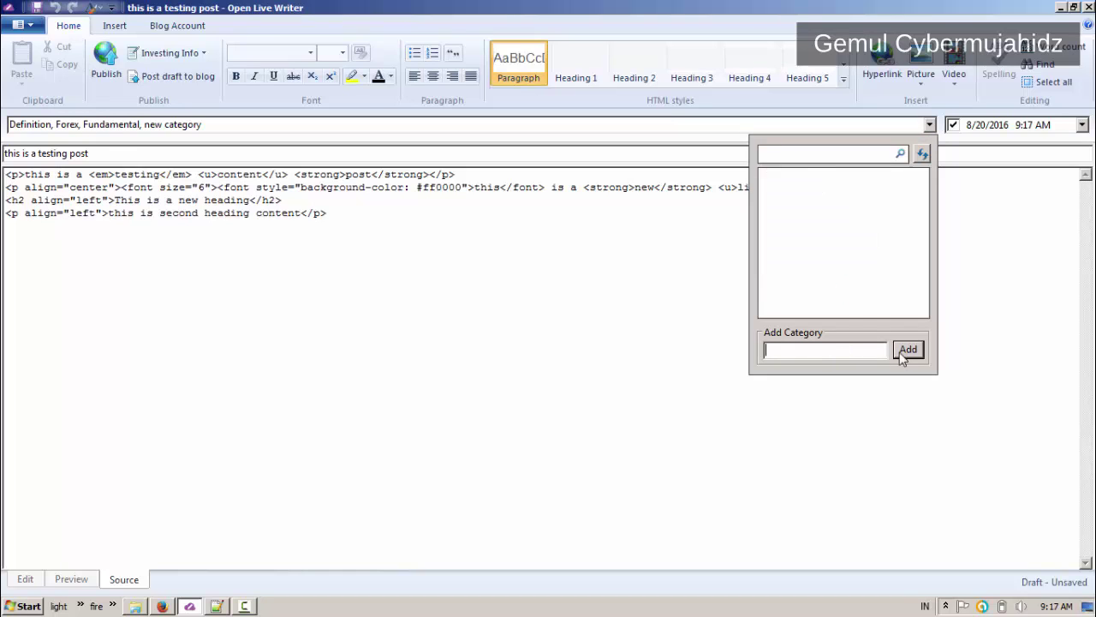
left_click(922, 154)
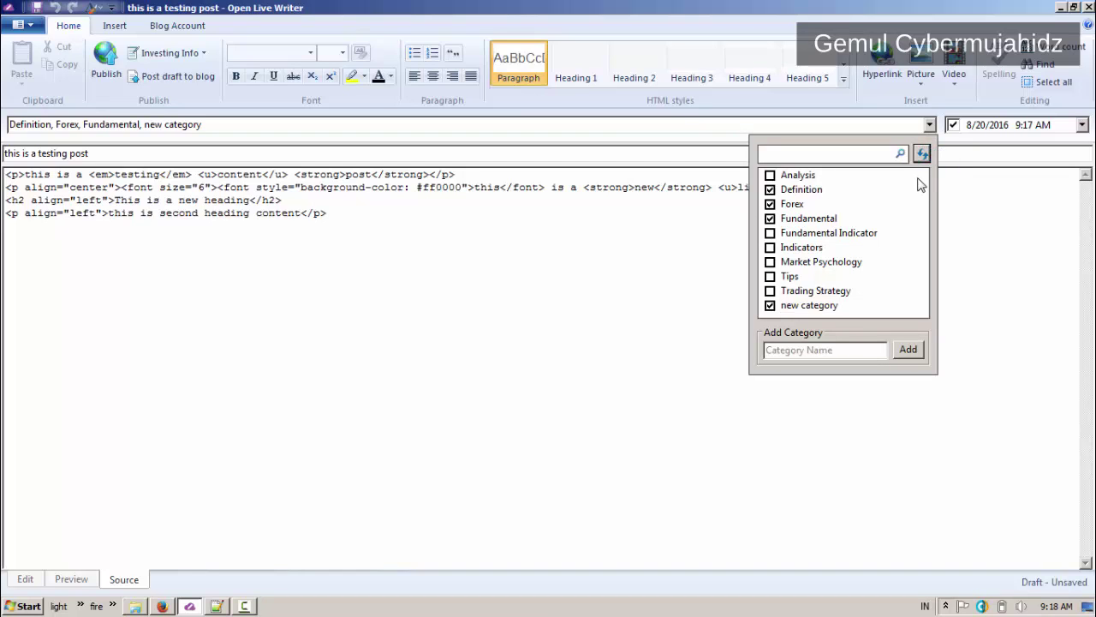
left_click(930, 125)
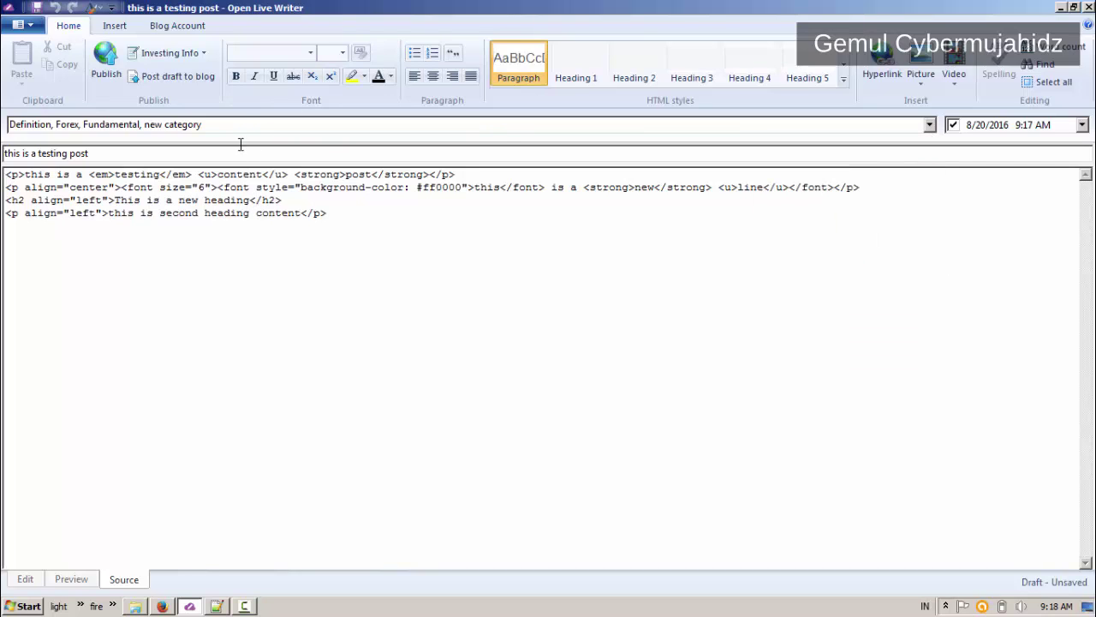
left_click(25, 579)
Insert Koala.jpg from Sample Pictures into the post after the second heading's text.
left_click(923, 70)
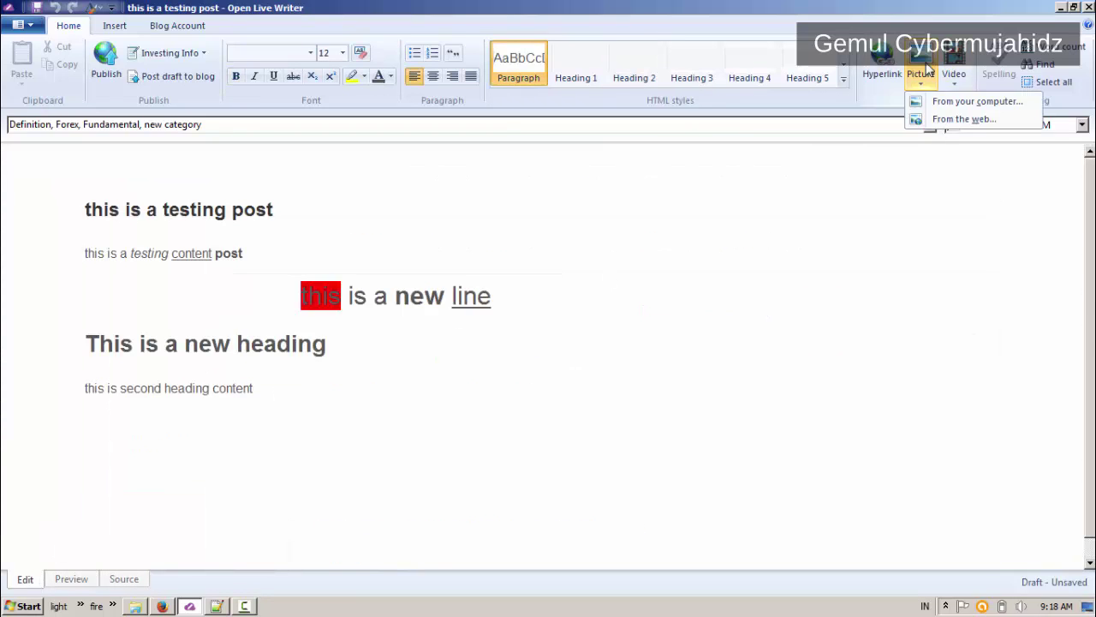
left_click(959, 101)
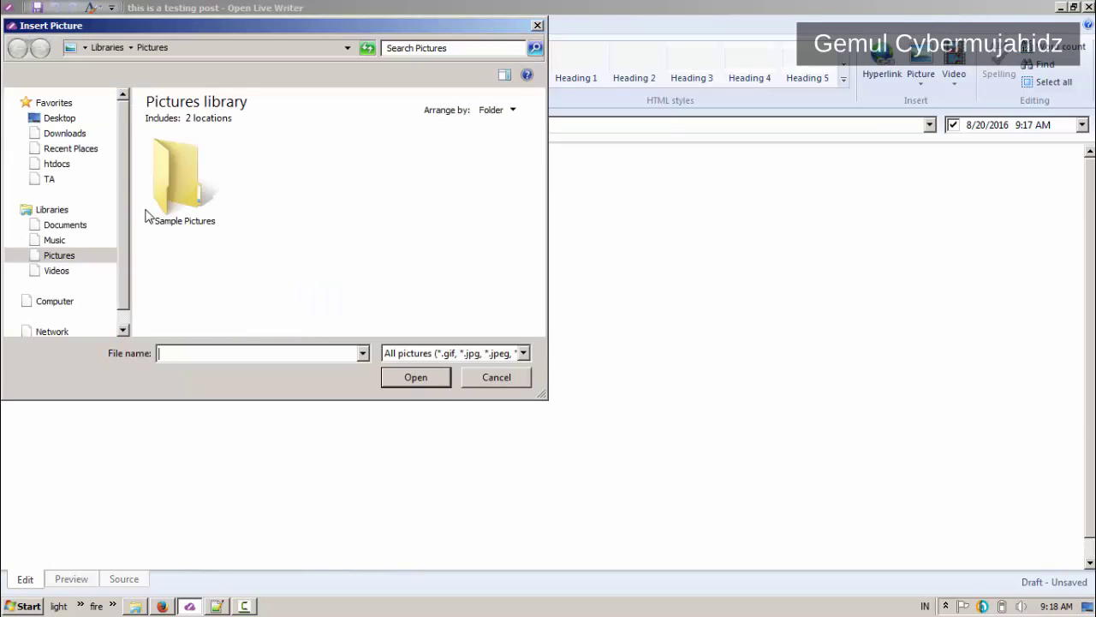
left_click(183, 190)
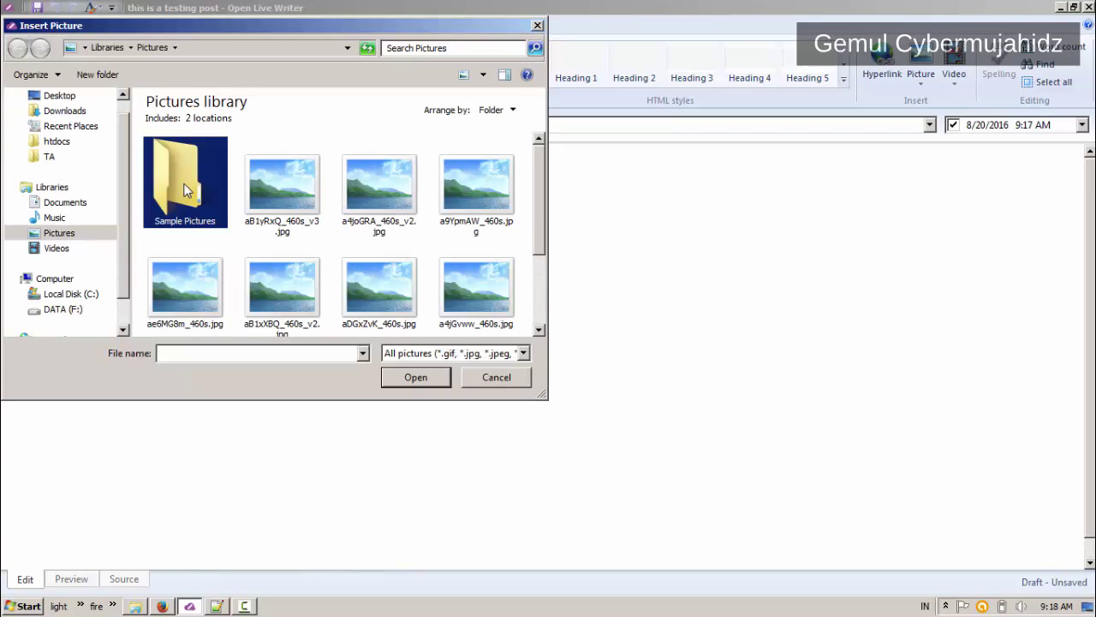
double_click(184, 190)
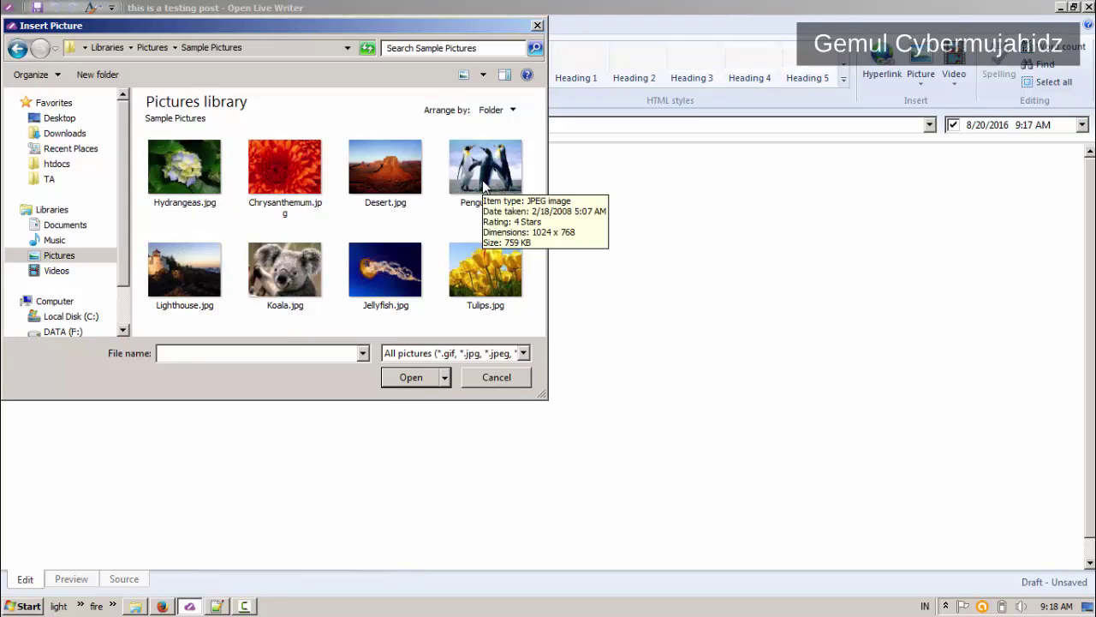
left_click(285, 270)
left_click(398, 378)
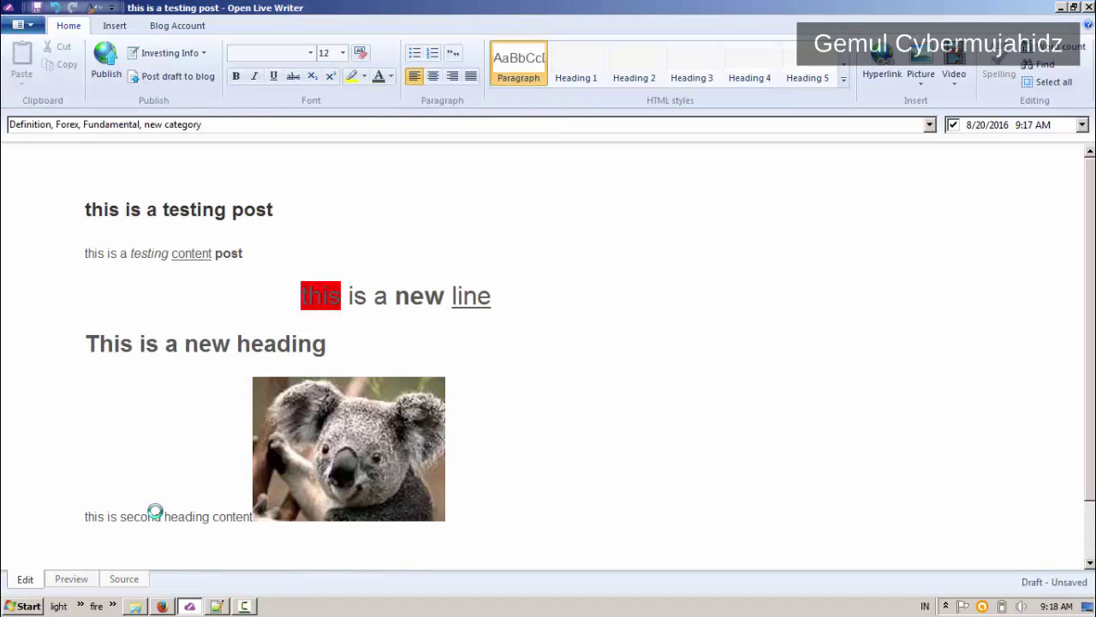
Move the koala picture onto its own line and centre it.
left_click(246, 517)
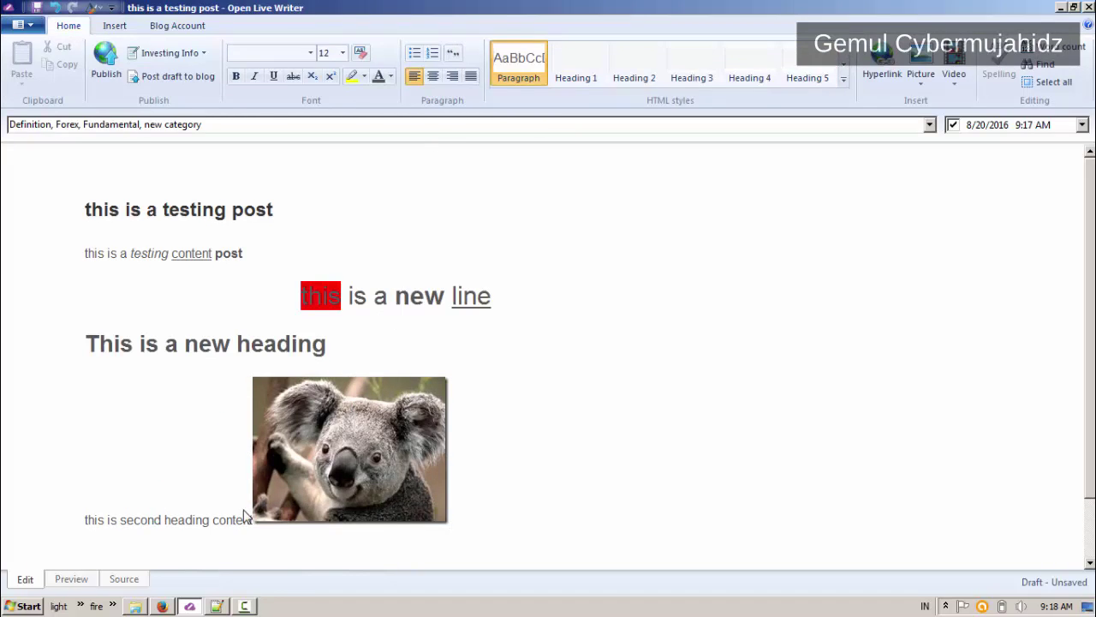
key("Return")
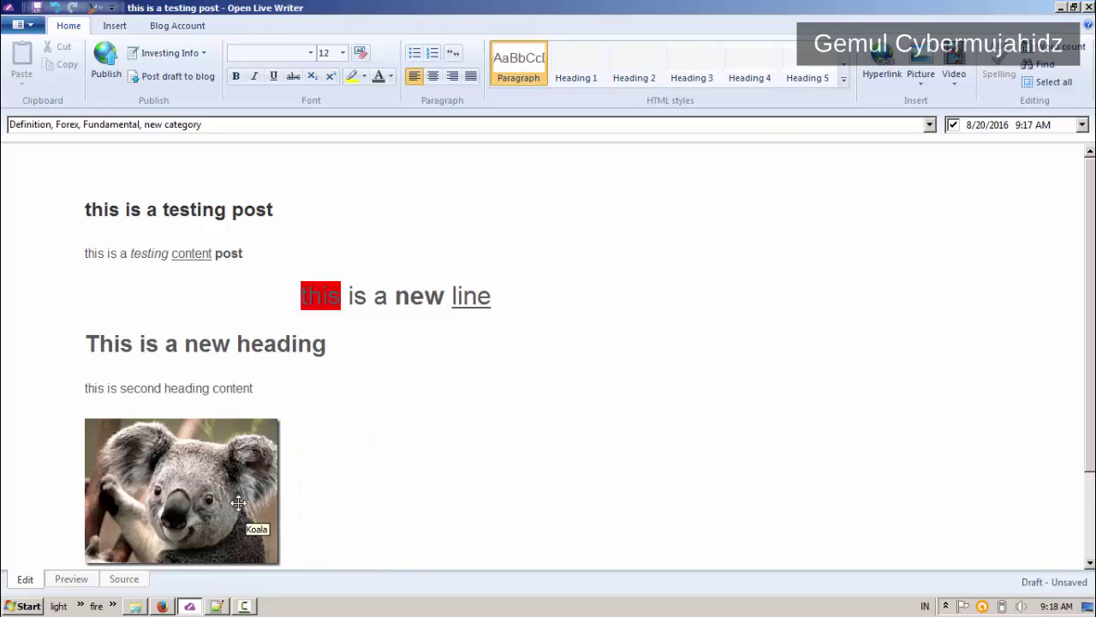
left_click(238, 502)
left_click(433, 75)
Review the post in Preview and Source views, then post it to Investing Info as a draft.
scroll(260, 517, "down", 3)
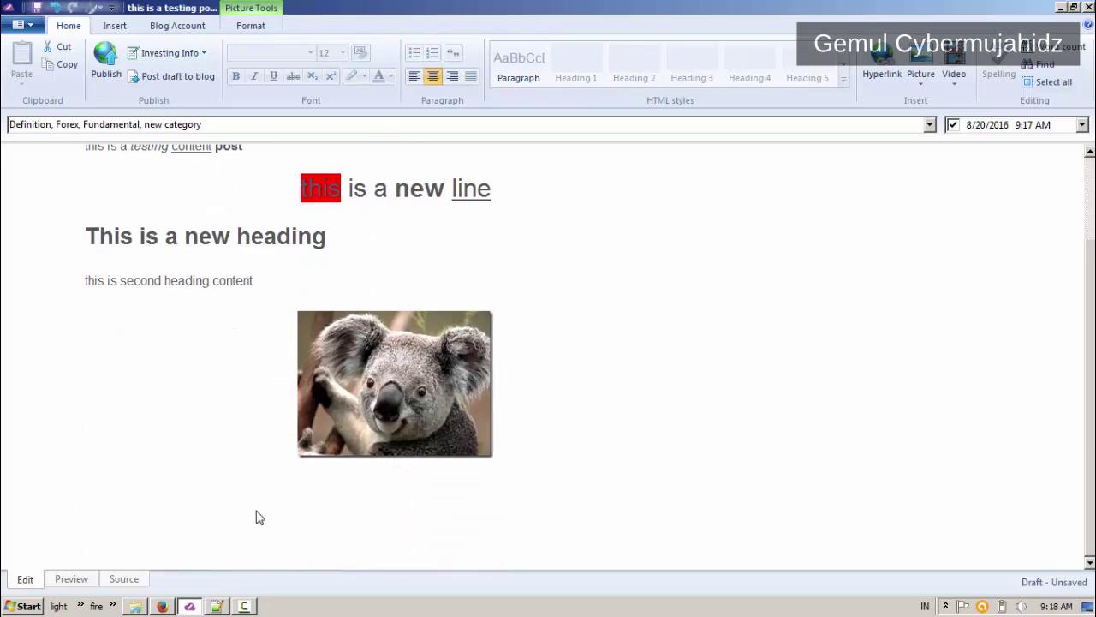
left_click(86, 584)
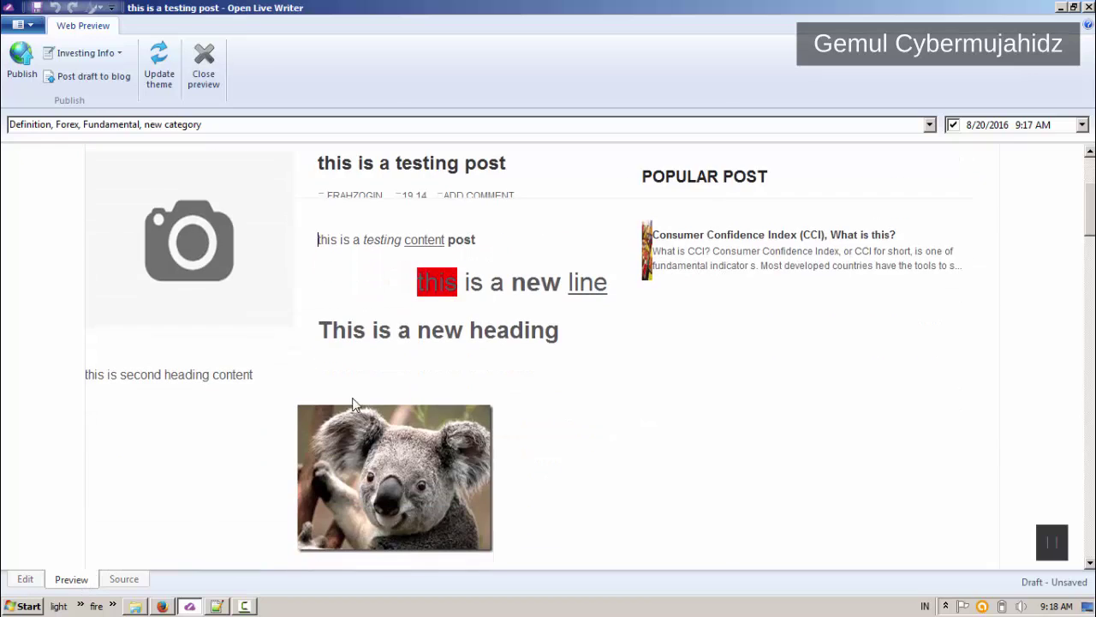
scroll(357, 404, "down", 3)
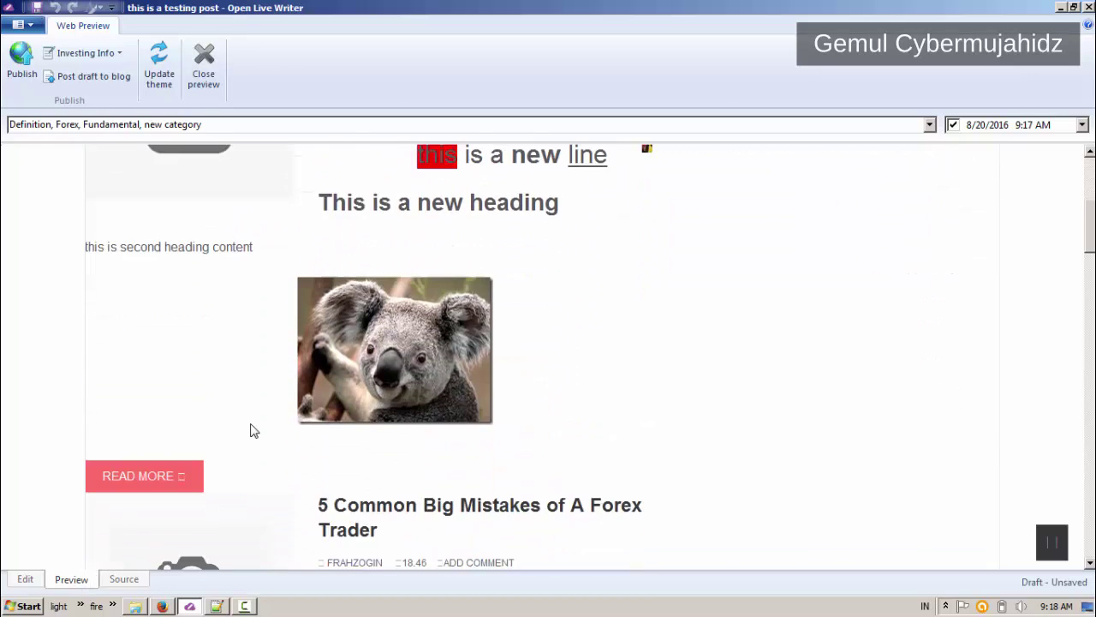
scroll(254, 431, "down", 1)
left_click(120, 580)
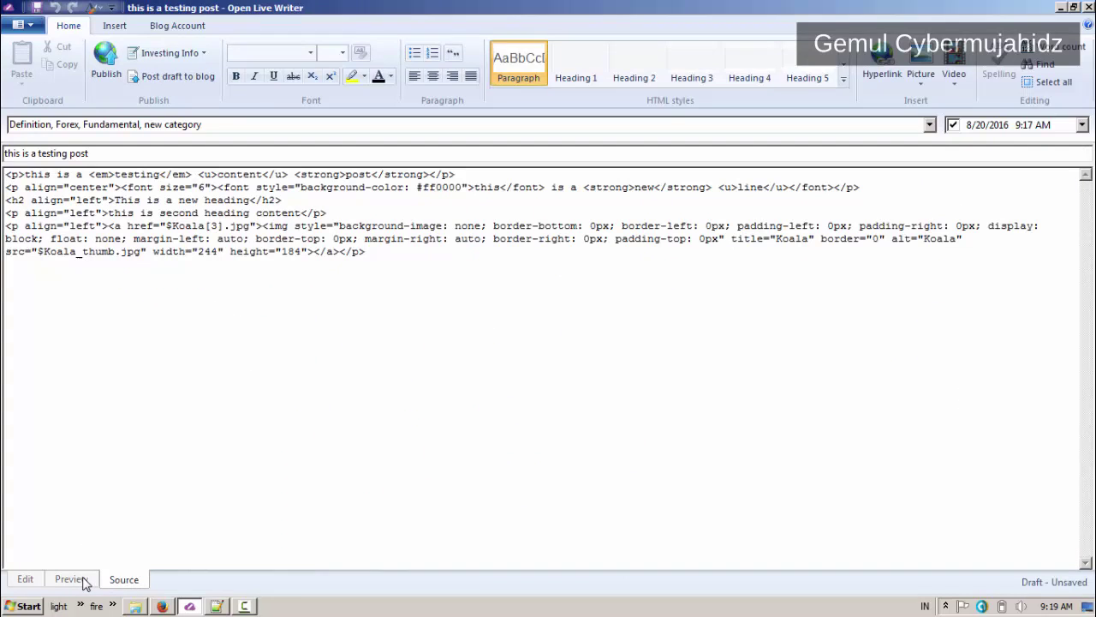
left_click(26, 580)
left_click(230, 343)
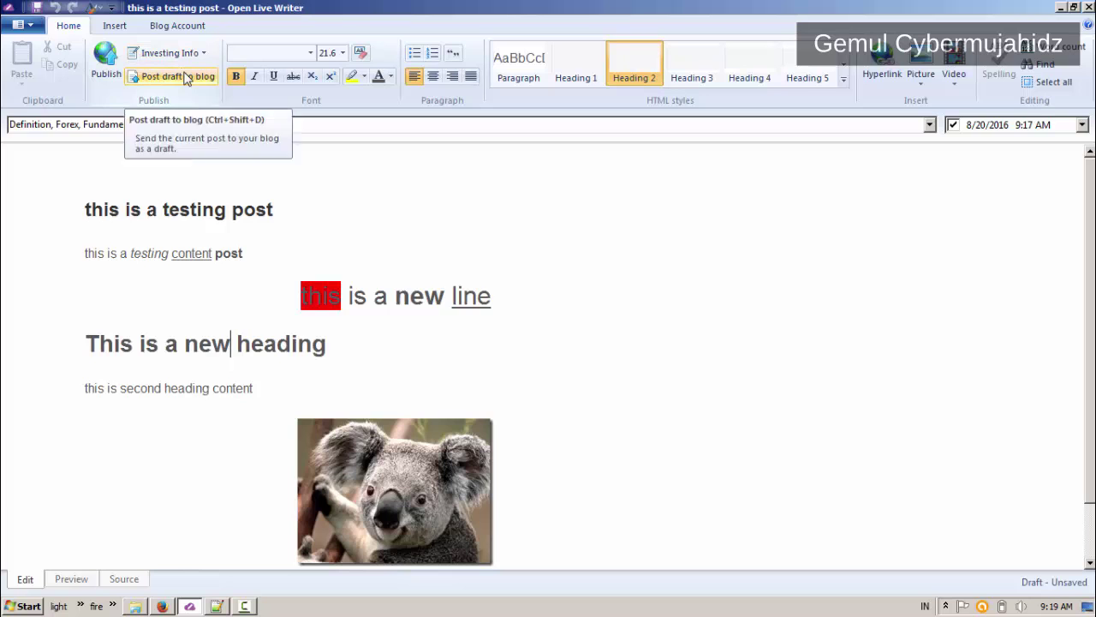
left_click(156, 77)
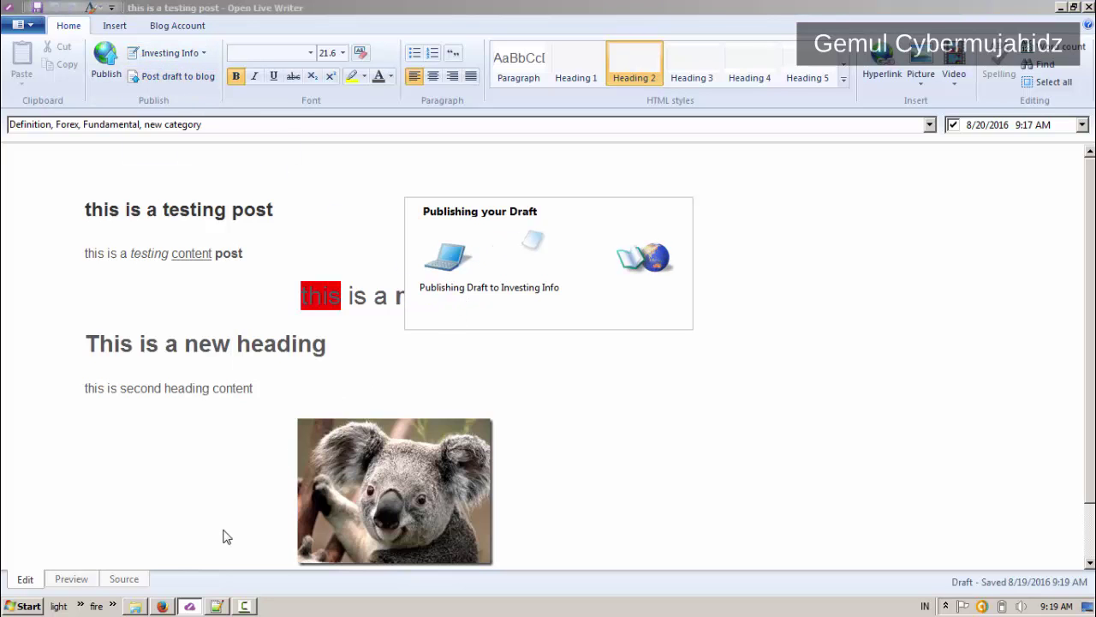
In Firefox, load blogger.com and open the Investing Info post list with the testing draft.
left_click(163, 606)
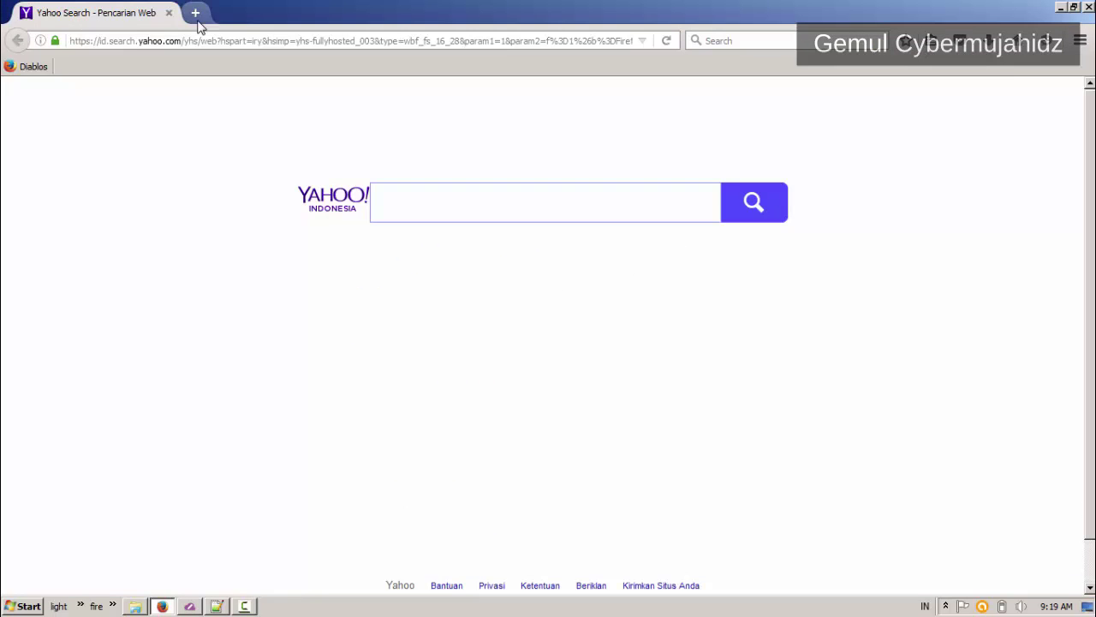
left_click(156, 42)
type("blogger.com/")
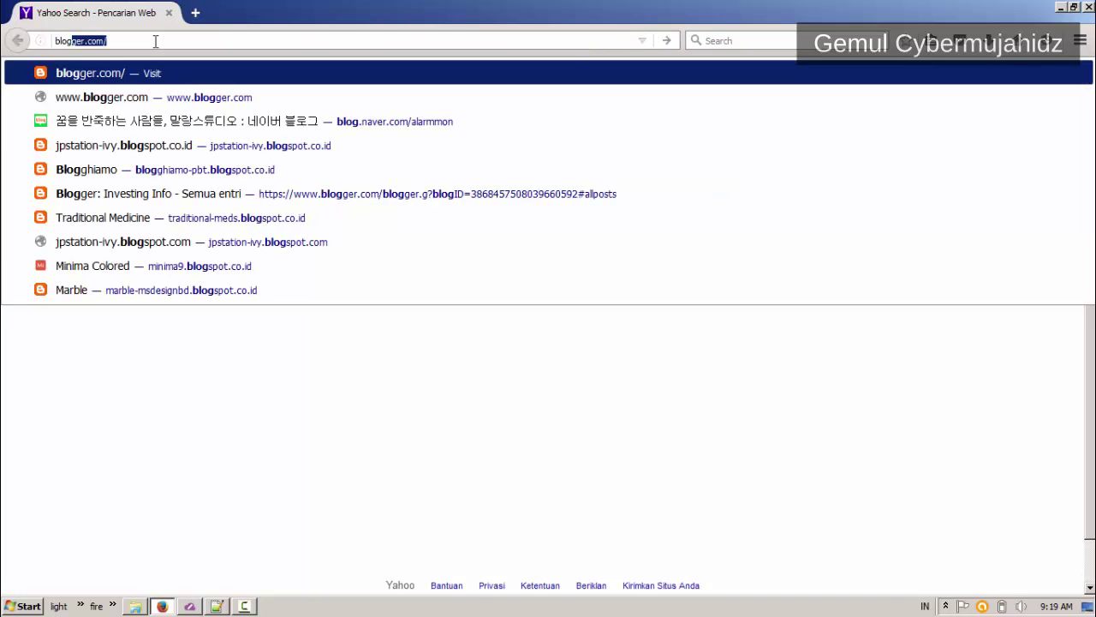
key("Return")
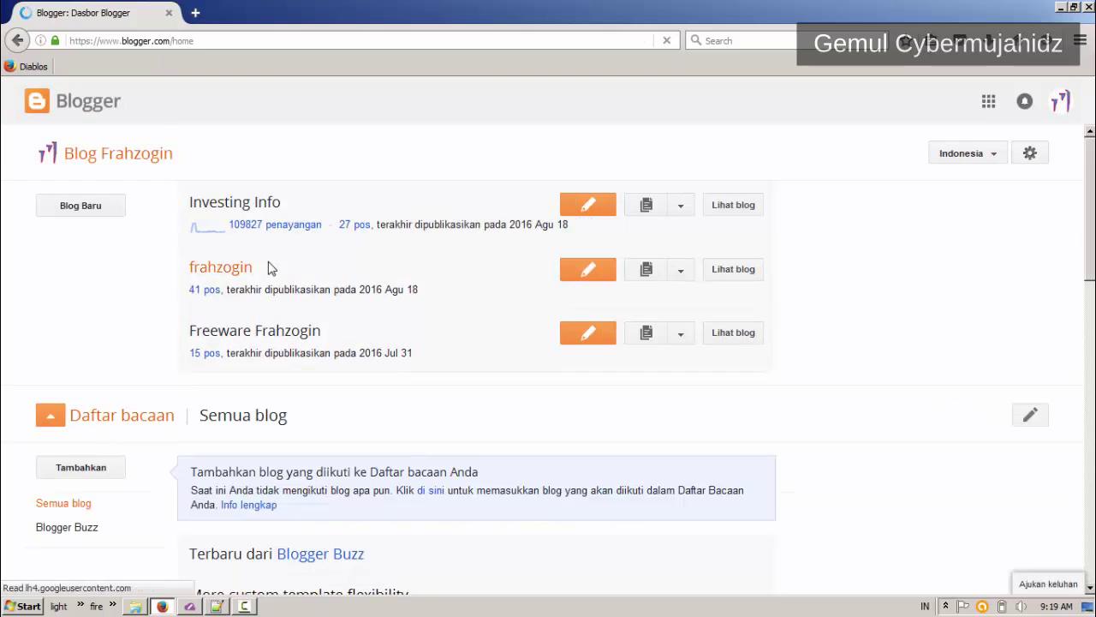
left_click(644, 205)
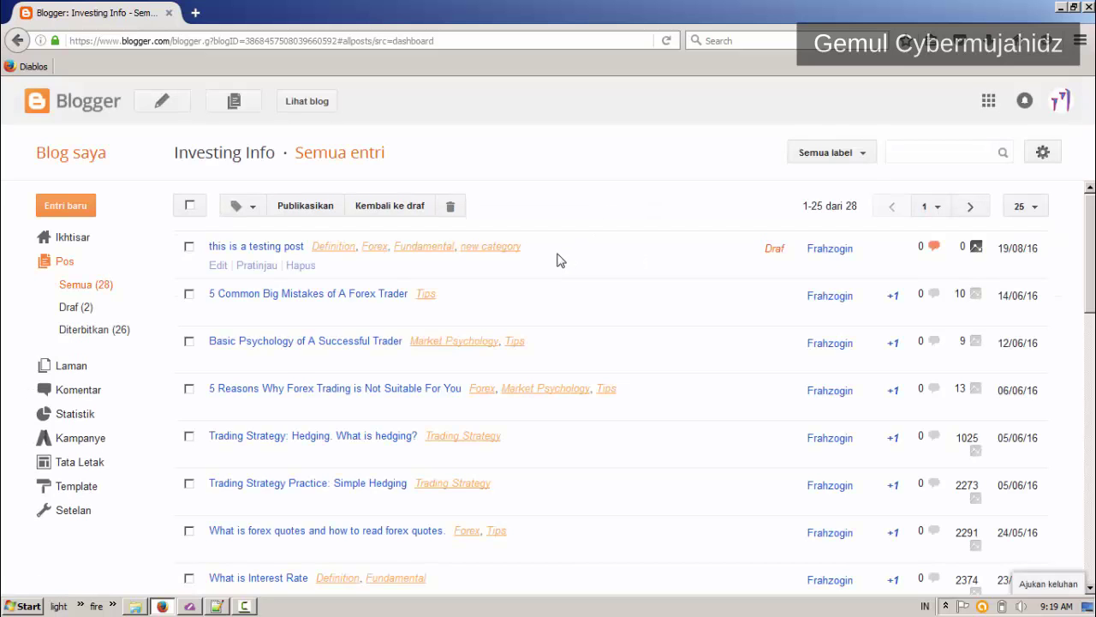
scroll(428, 271, "down", 1)
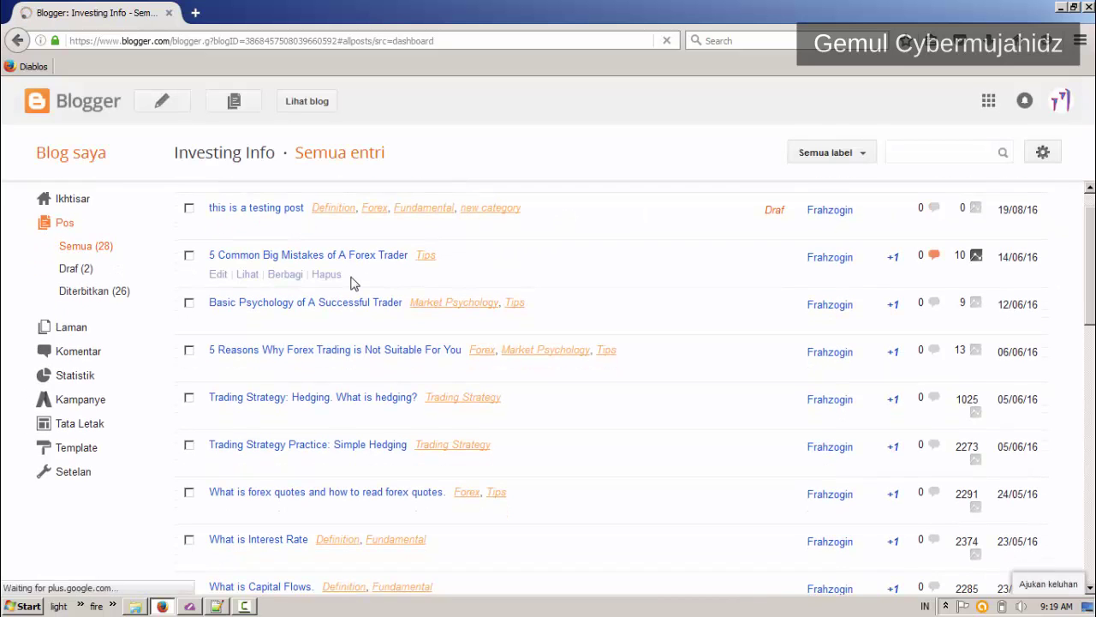
scroll(261, 235, "up", 1)
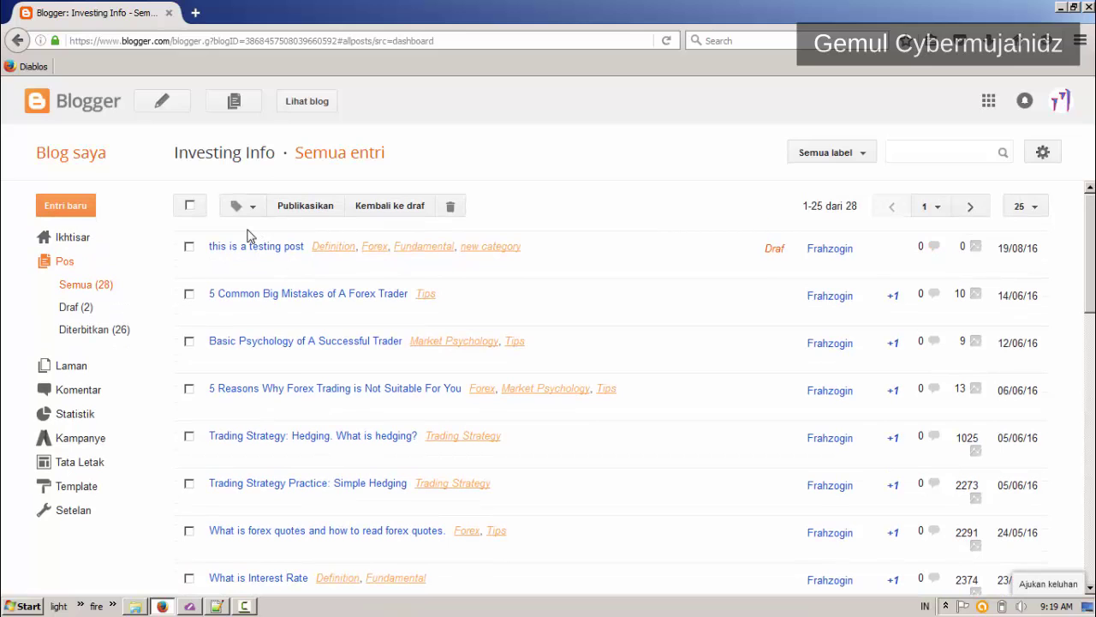
mouse_move(252, 249)
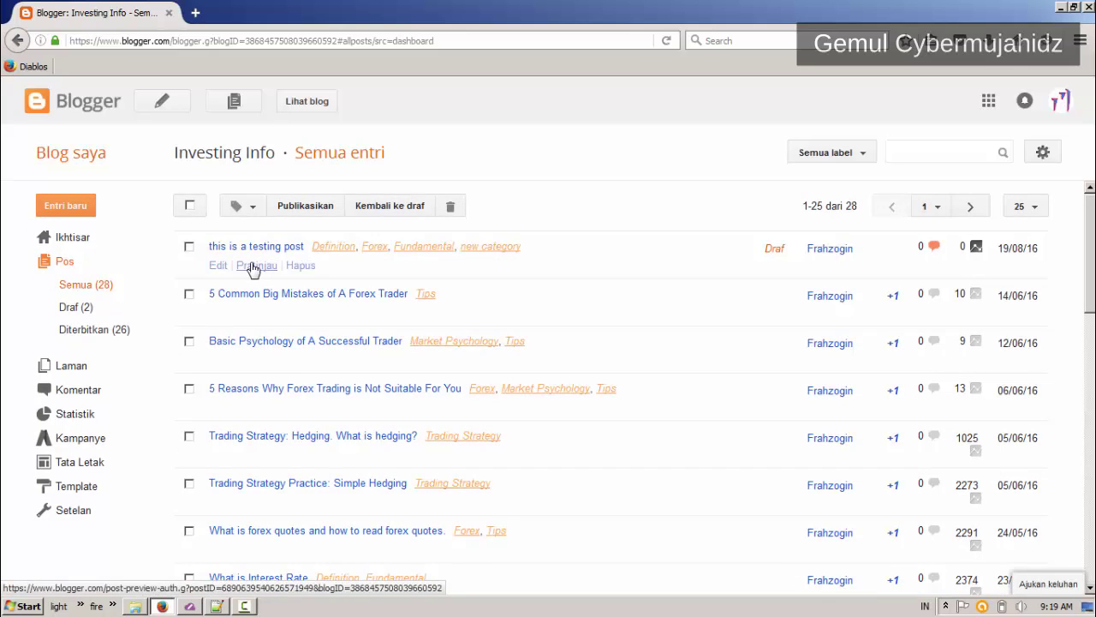
Preview the 'this is a testing post' draft and scroll through its headings and koala picture.
left_click(254, 267)
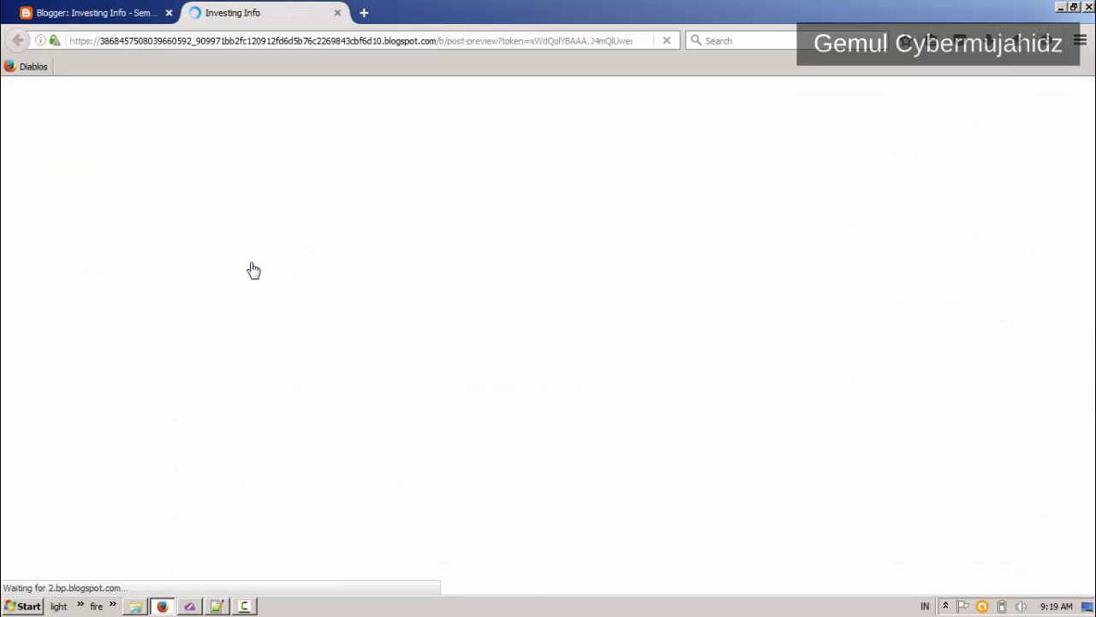
scroll(256, 274, "down", 4)
scroll(263, 269, "down", 6)
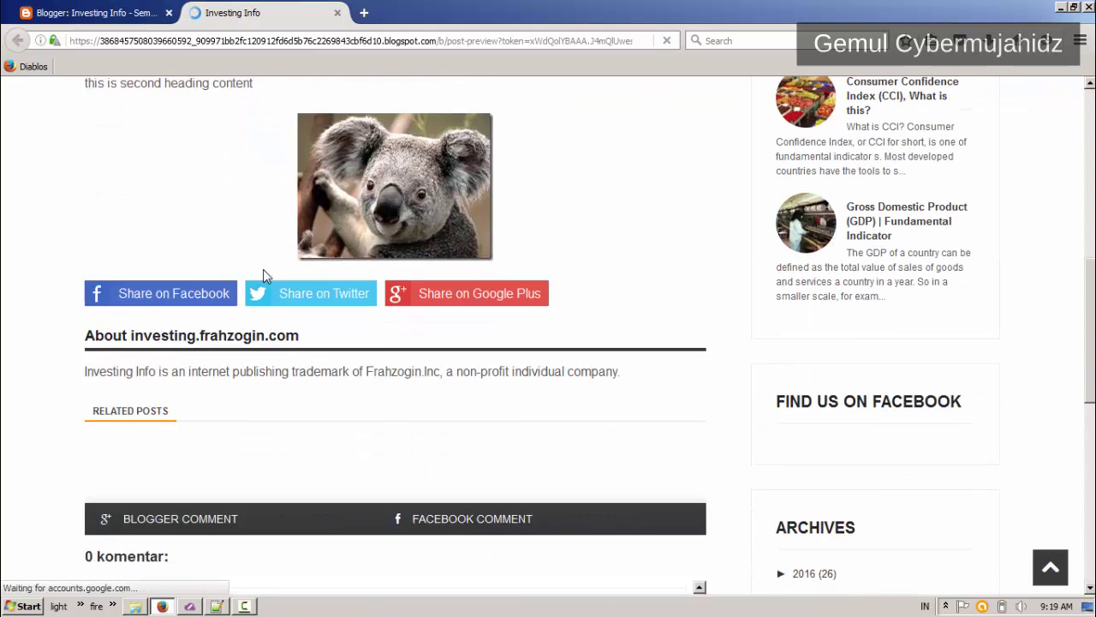
scroll(248, 278, "up", 6)
scroll(238, 289, "down", 4)
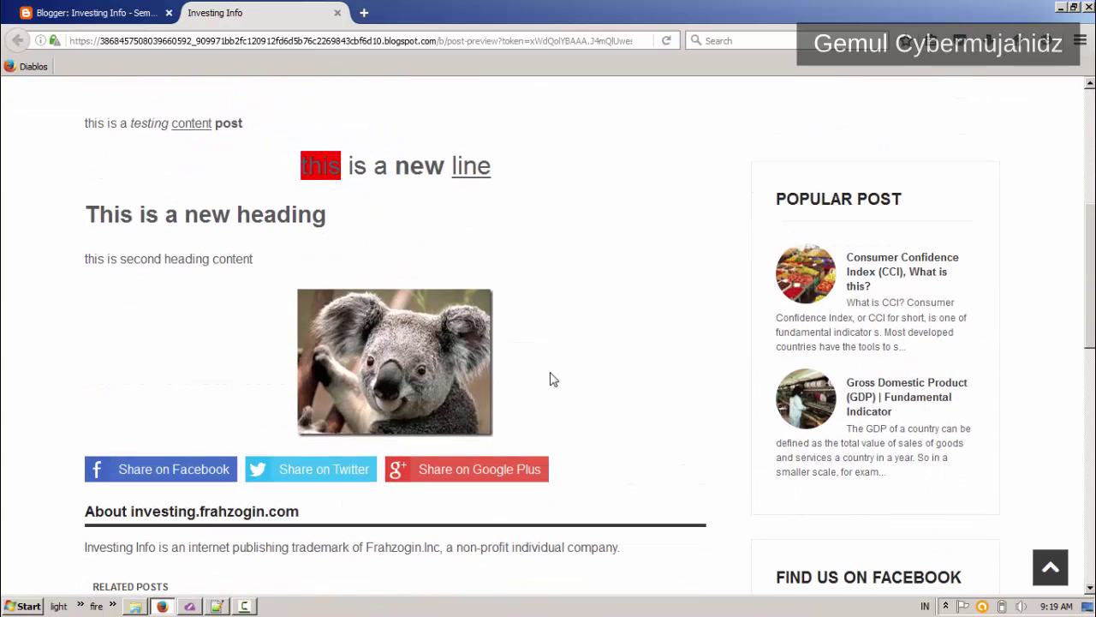
Inspect the testing draft's koala picture in Blogger's post editor, then return to Open Live Writer.
left_click(95, 13)
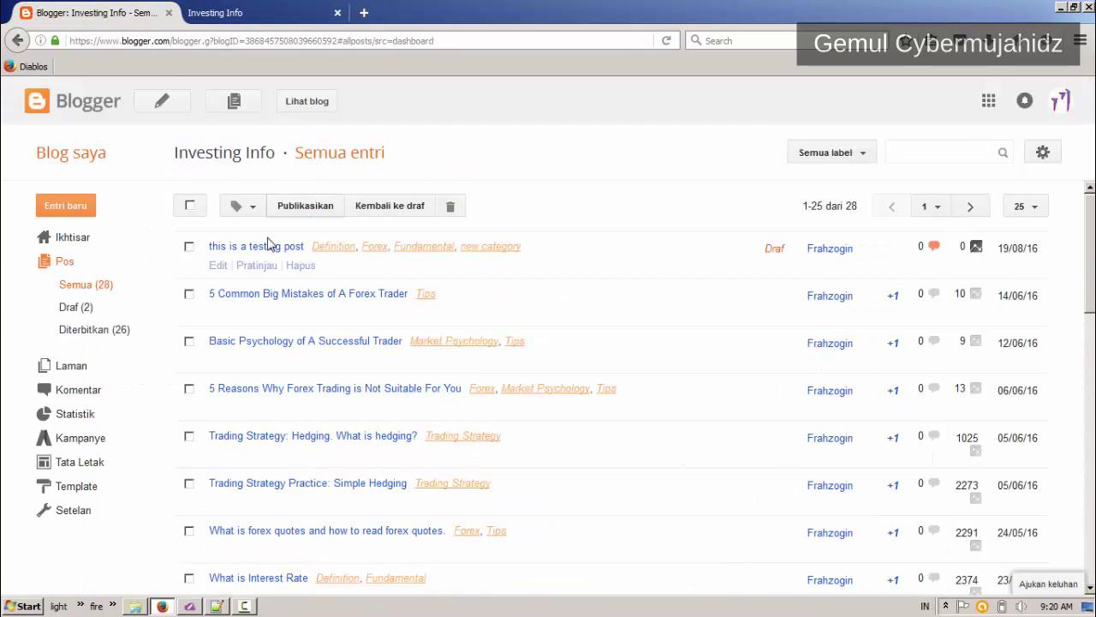
left_click(220, 265)
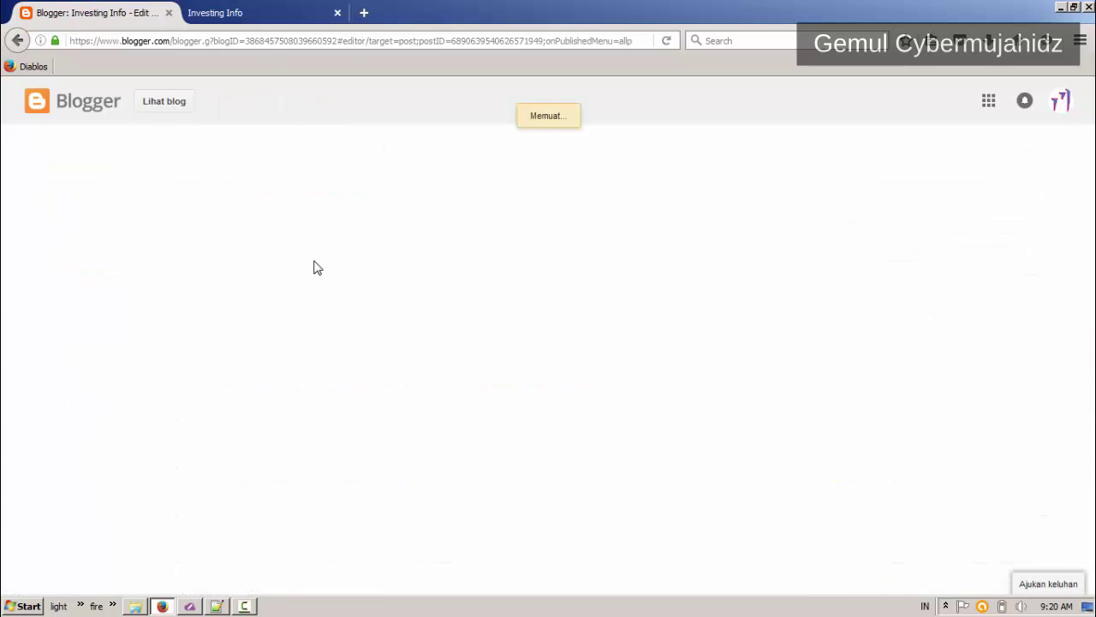
left_click(401, 345)
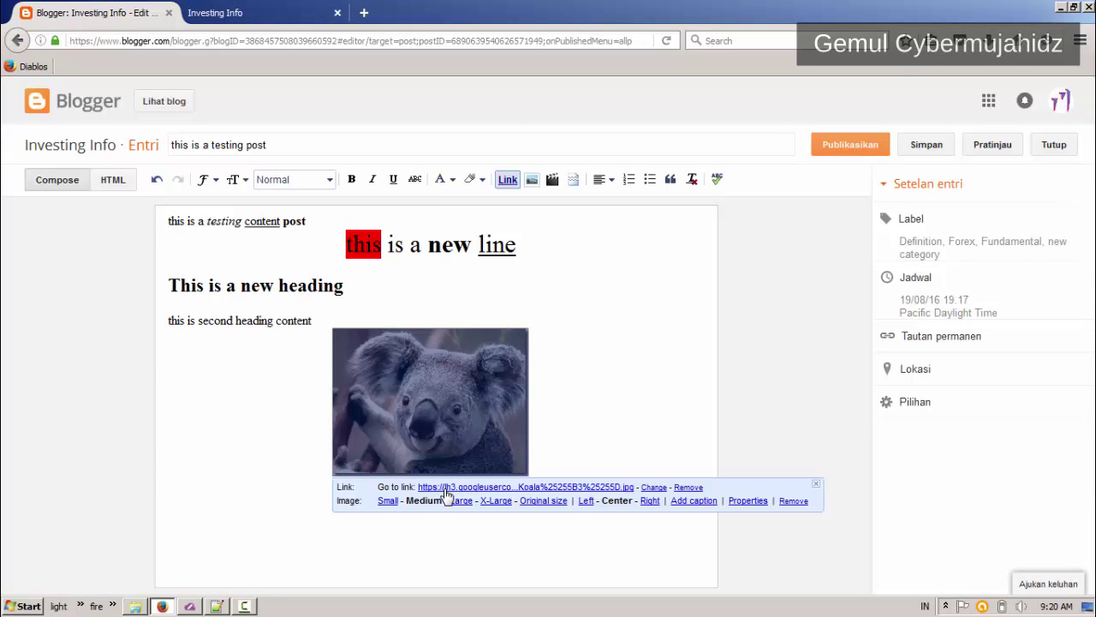
left_click(517, 527)
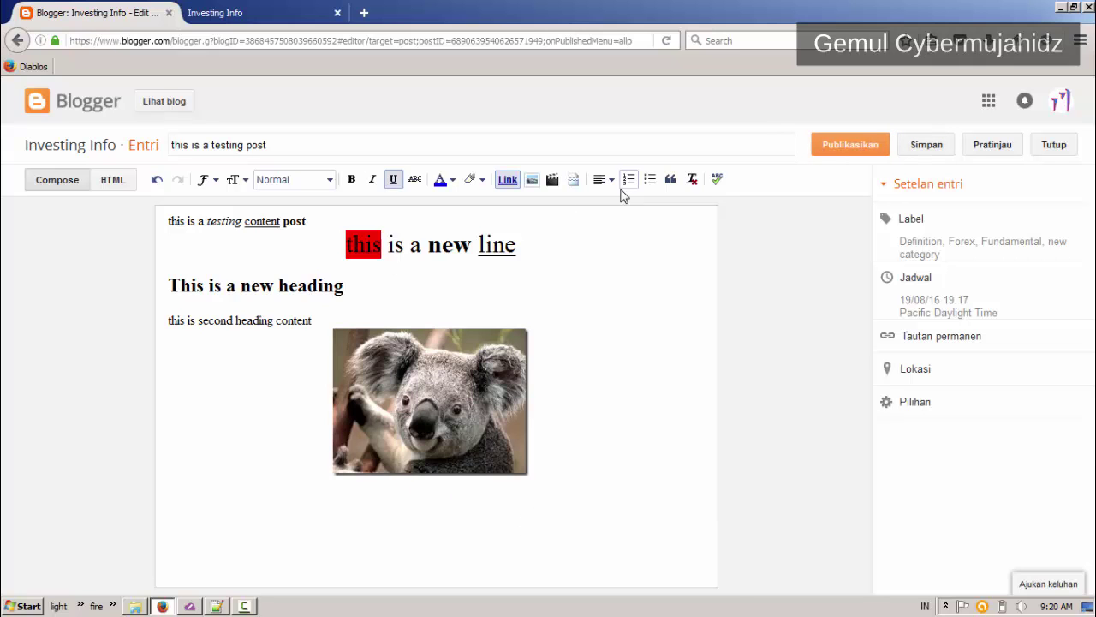
key("alt+Tab")
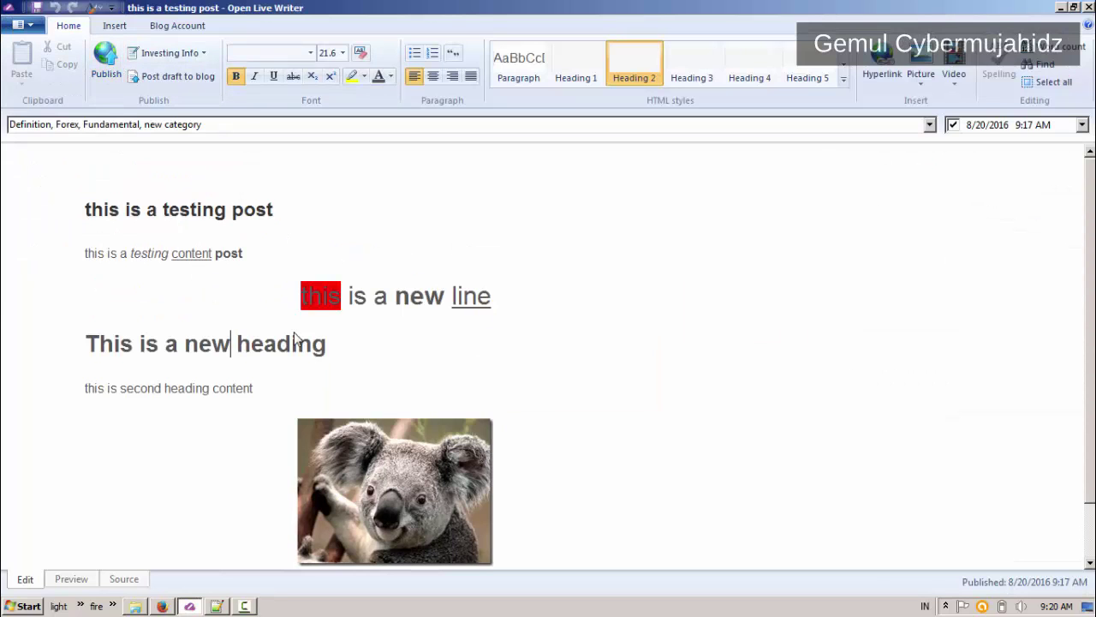
scroll(476, 354, "down", 1)
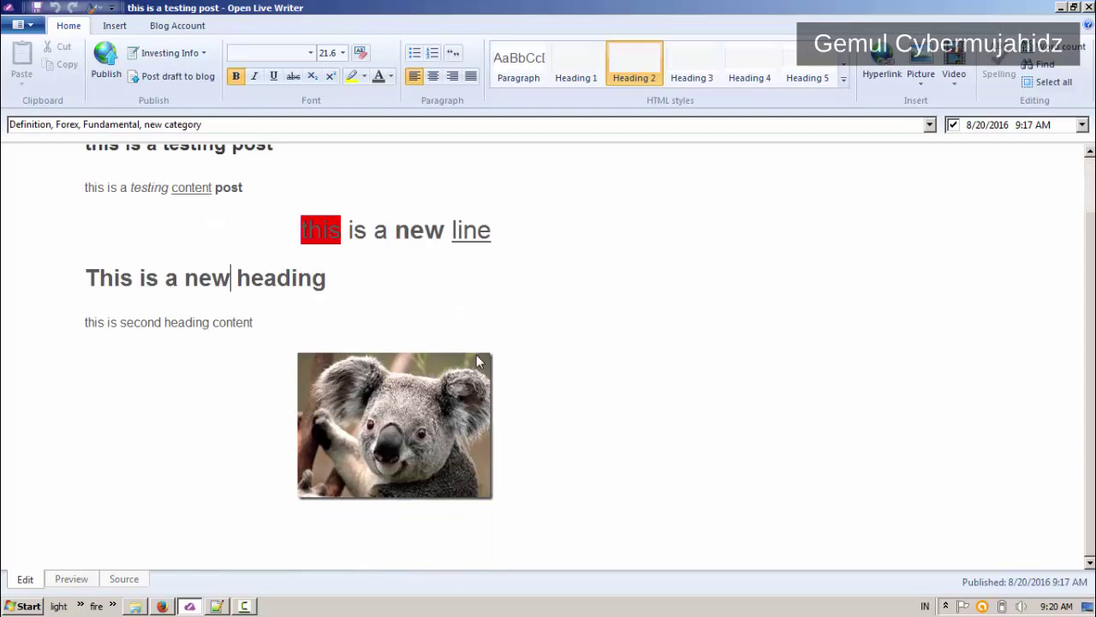
scroll(478, 362, "up", 1)
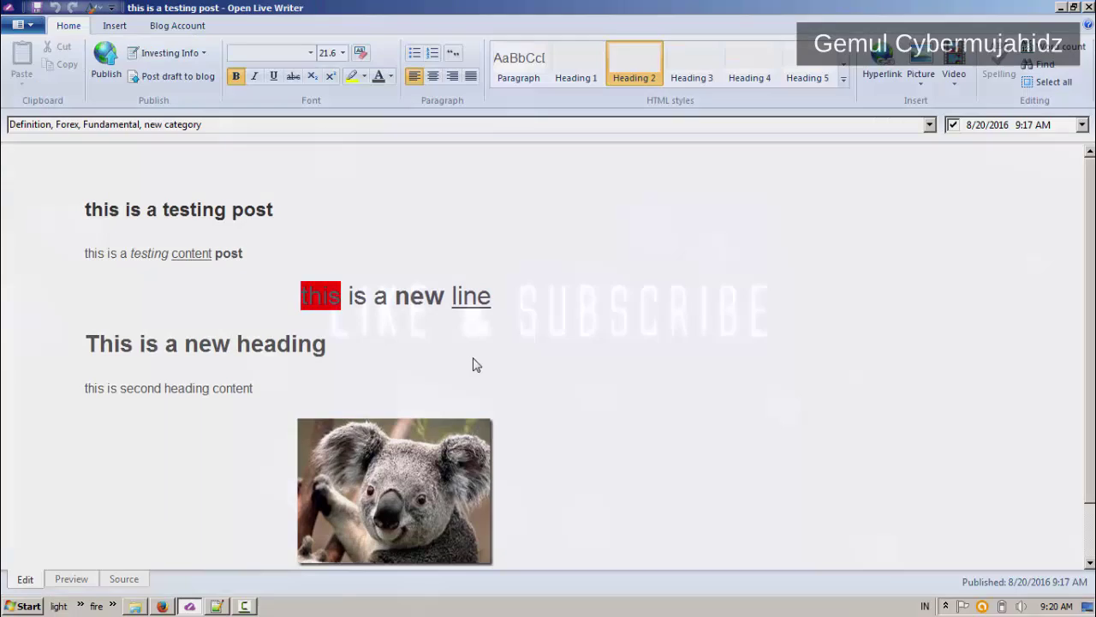